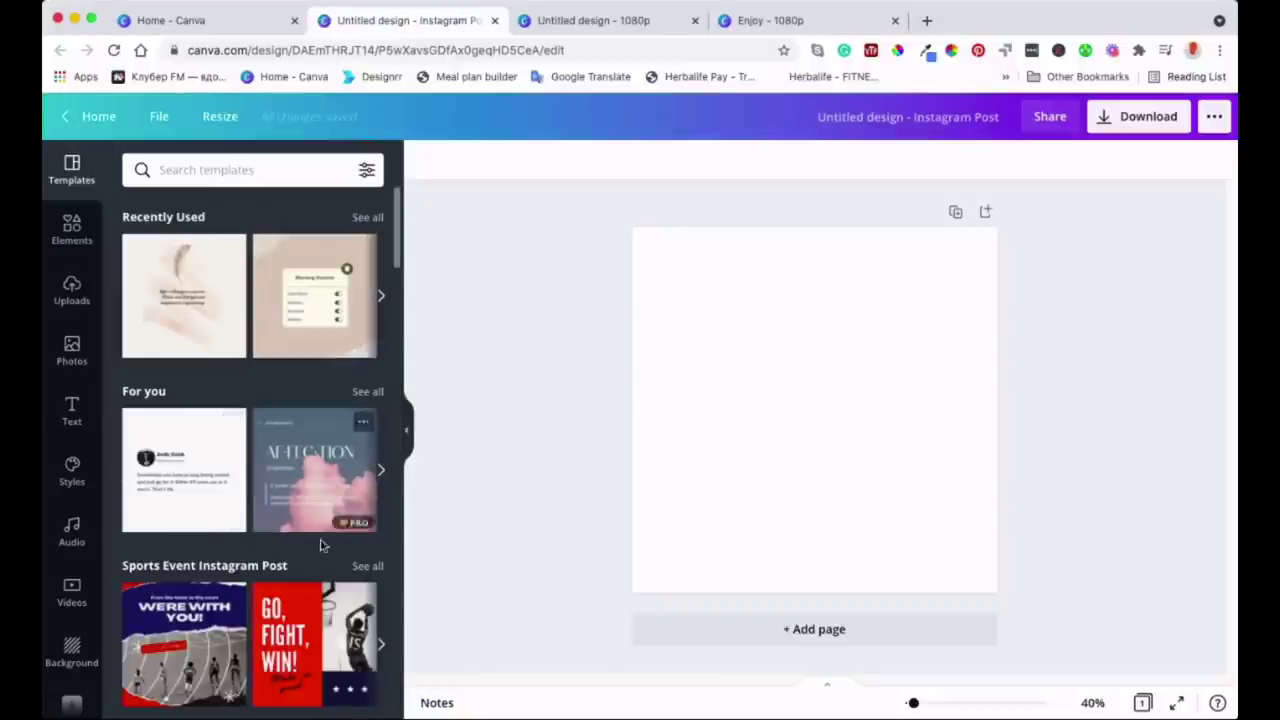
Set the page background to the peach brand colour, fine-tuned to #FAEDE7.
scroll(248, 424, down, 1)
scroll(248, 424, up, 1)
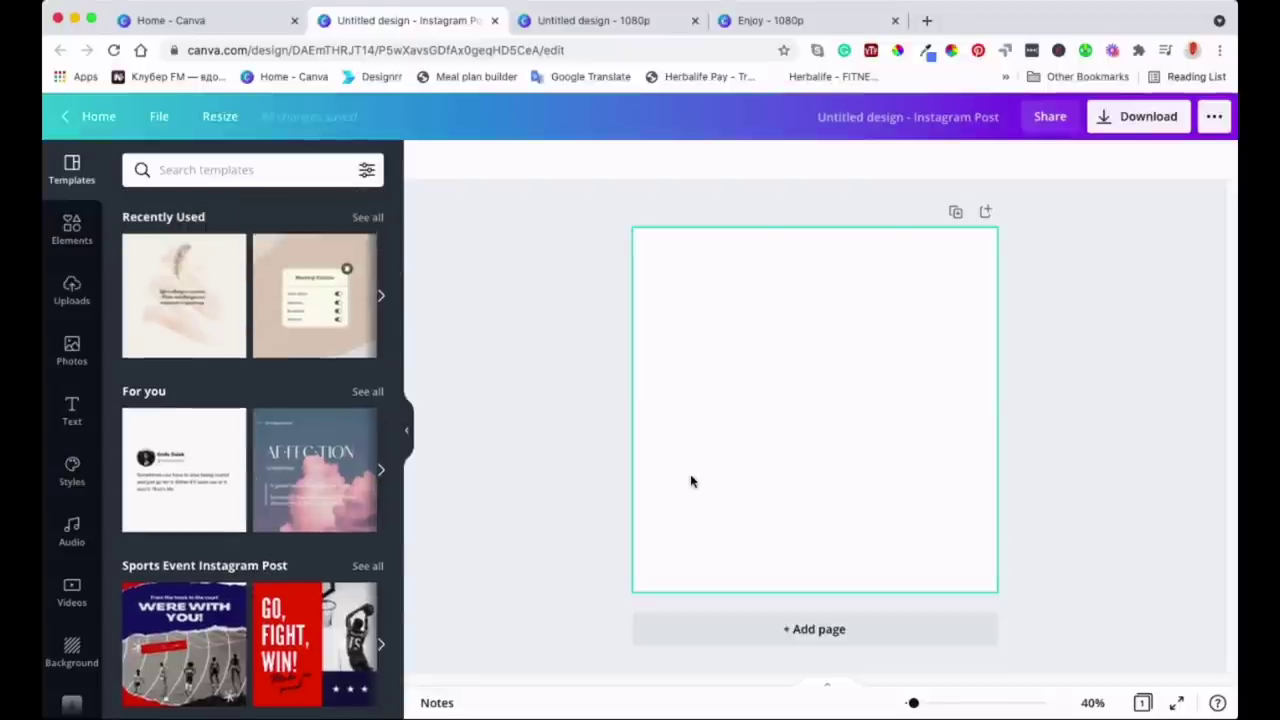
scroll(340, 522, down, 5)
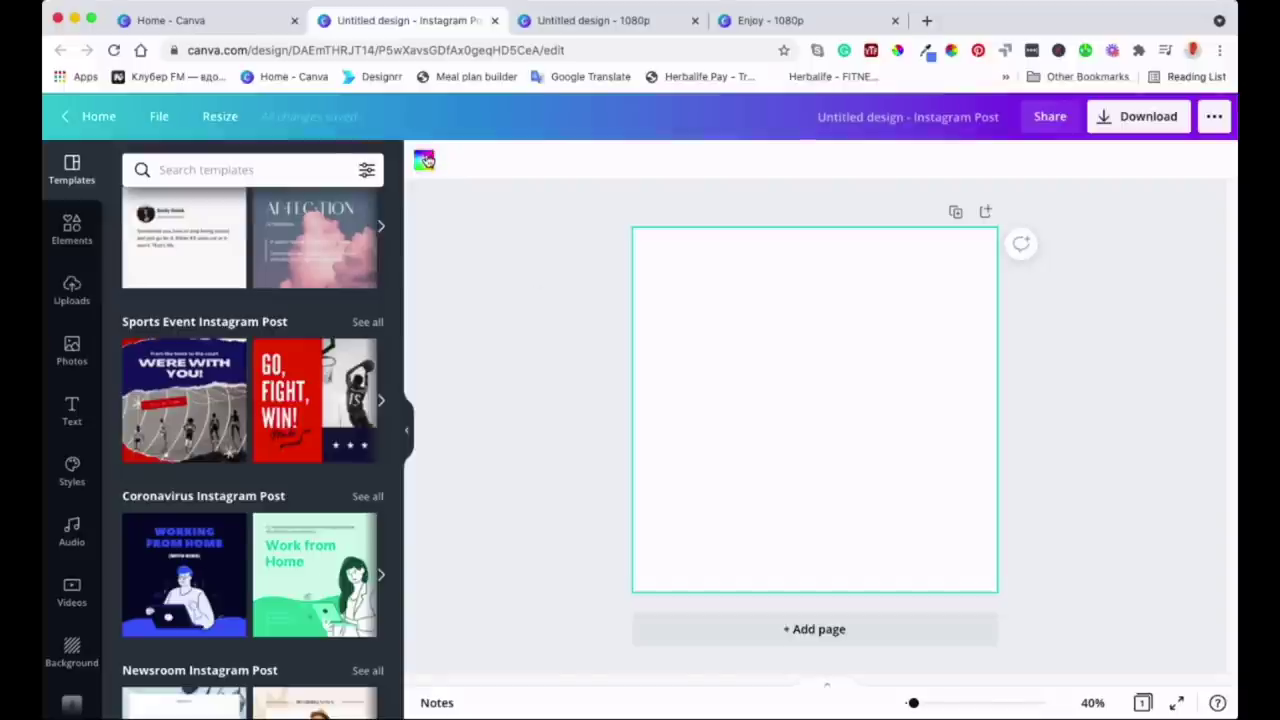
click(424, 161)
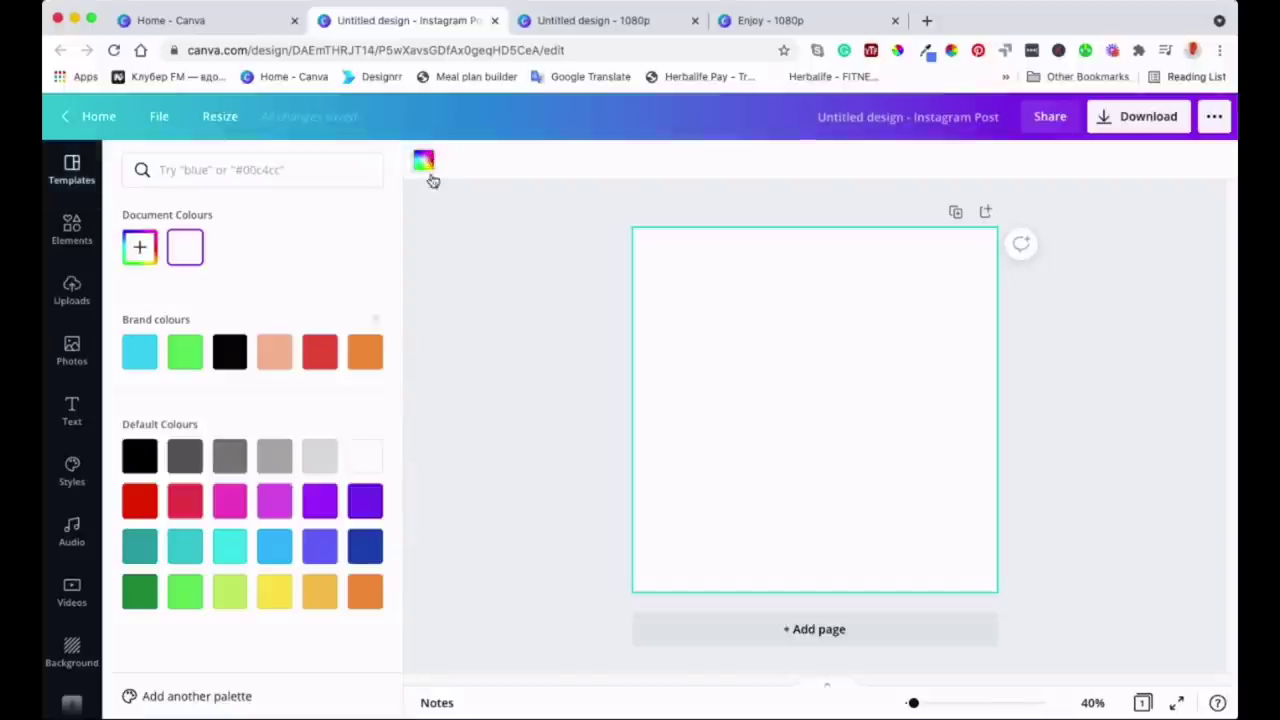
click(366, 463)
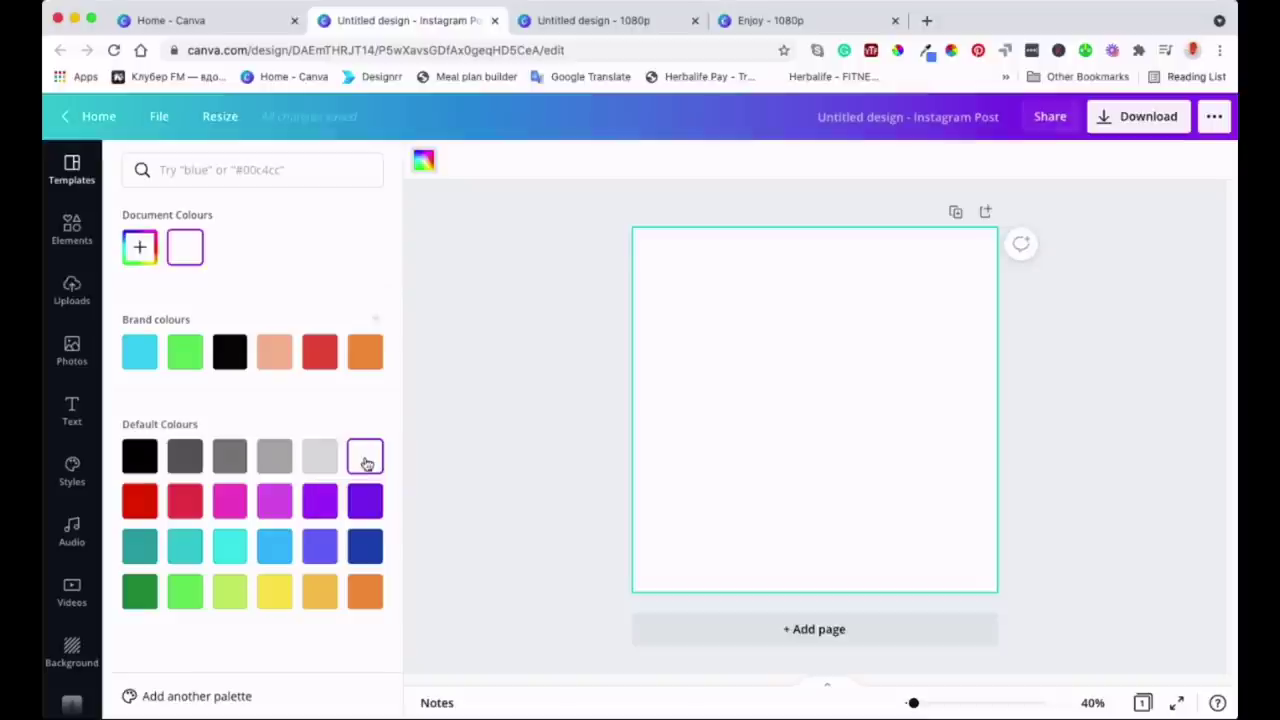
click(272, 351)
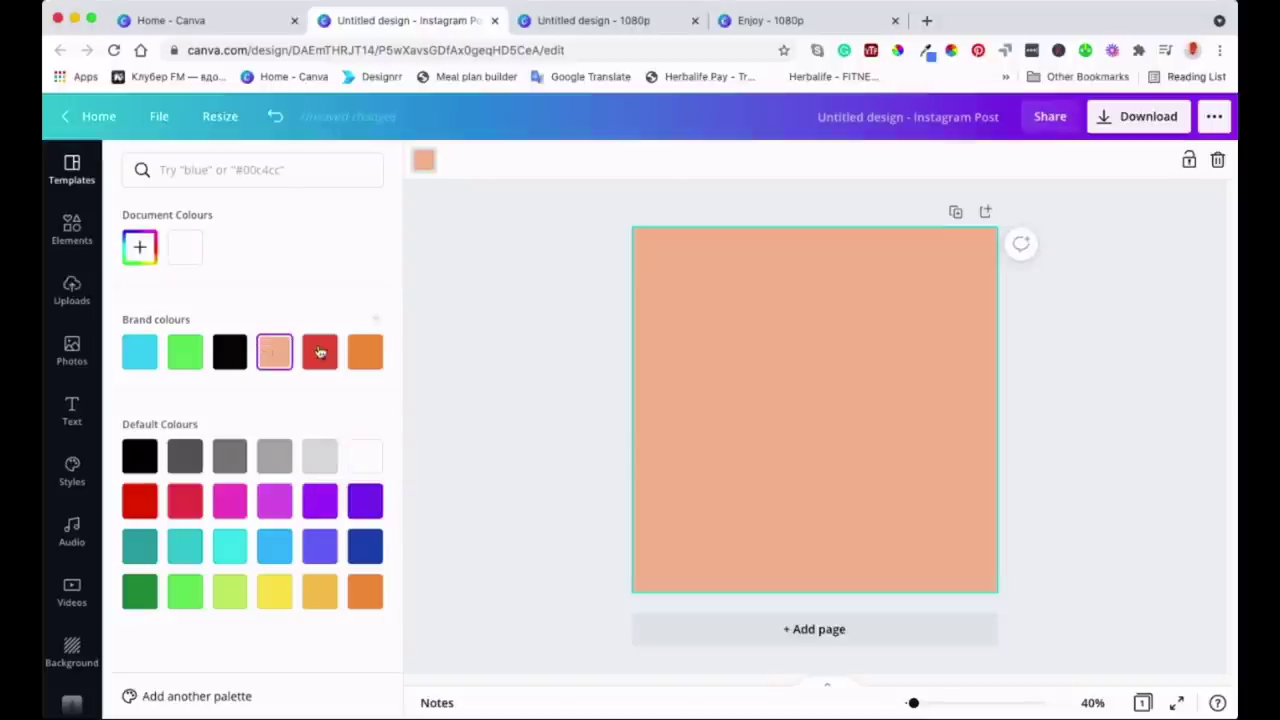
click(426, 162)
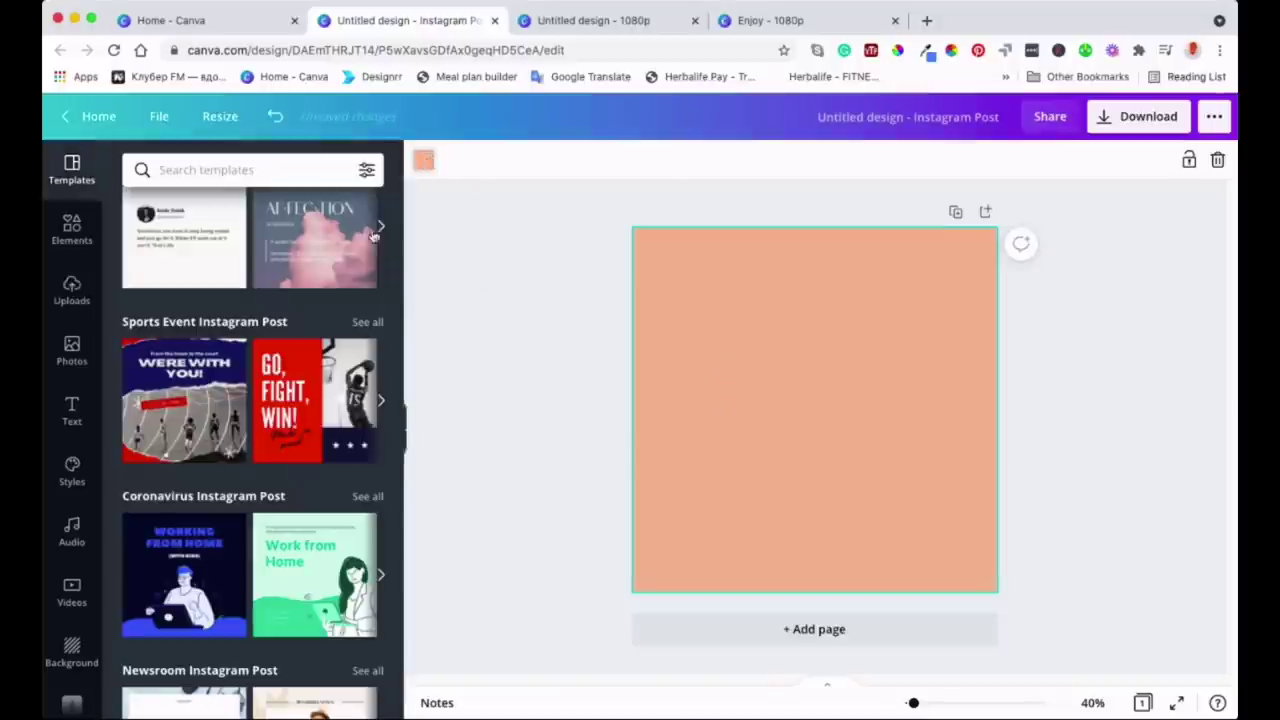
click(425, 165)
click(139, 248)
drag(231, 291, 152, 290)
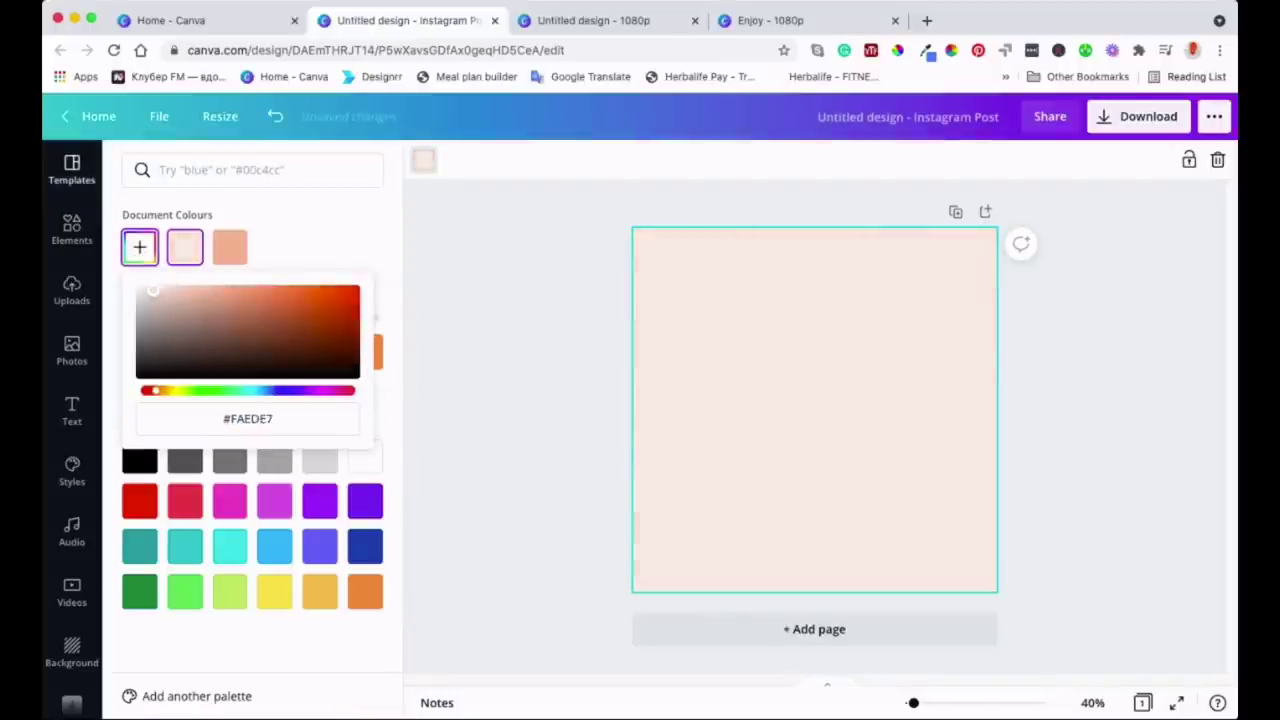
click(864, 407)
click(560, 350)
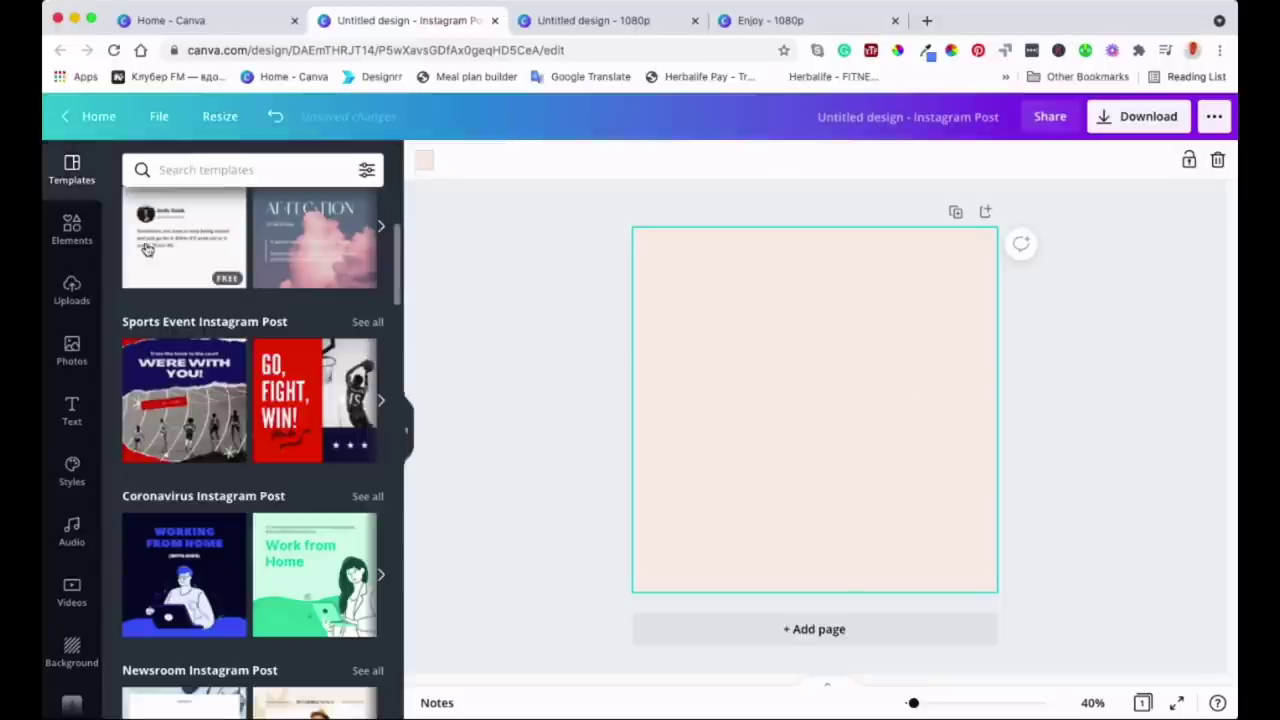
Open Elements and show the full list of Frames.
click(72, 233)
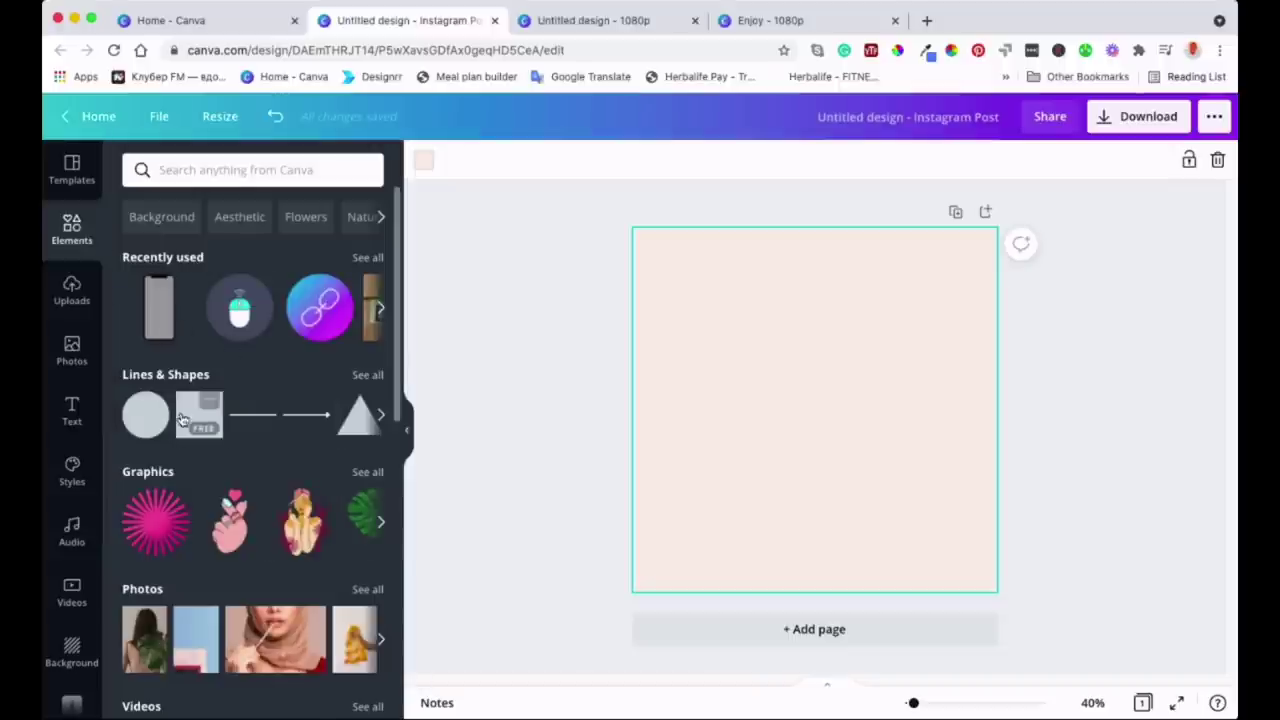
scroll(196, 531, down, 3)
scroll(196, 531, down, 1)
scroll(196, 531, down, 3)
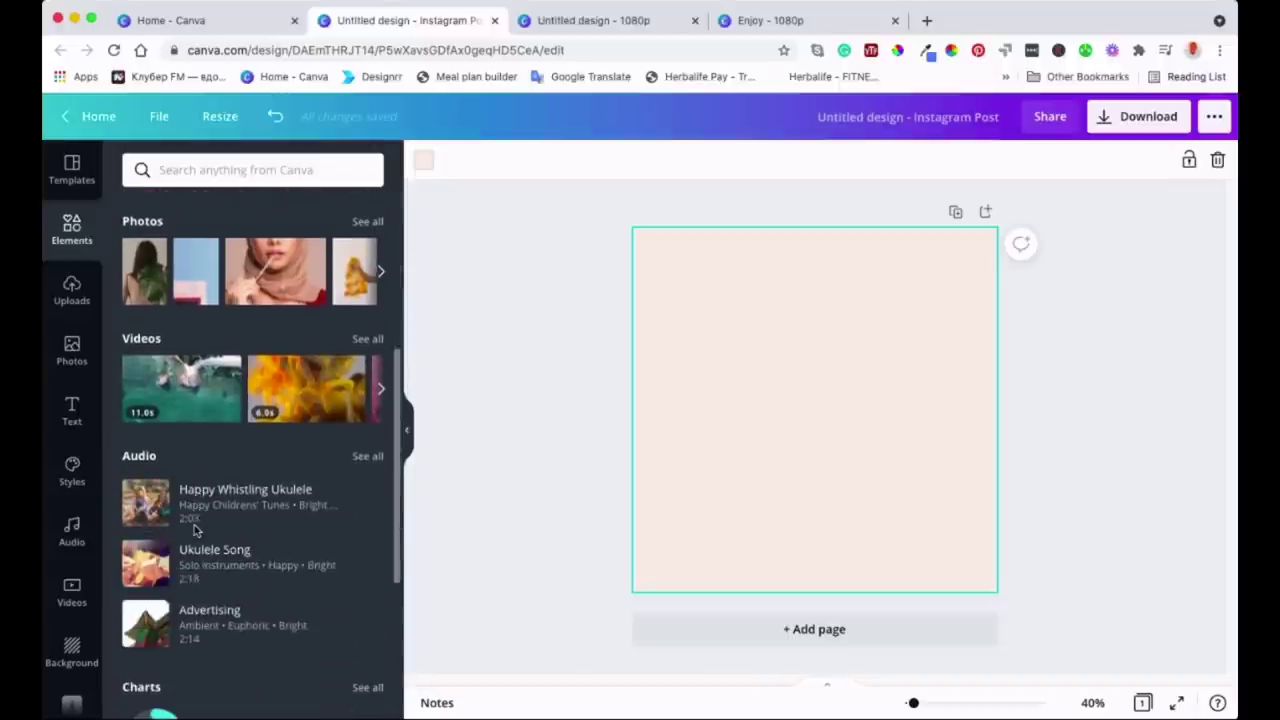
scroll(196, 531, down, 2)
scroll(196, 531, down, 1)
scroll(196, 531, down, 1)
scroll(196, 531, down, 2)
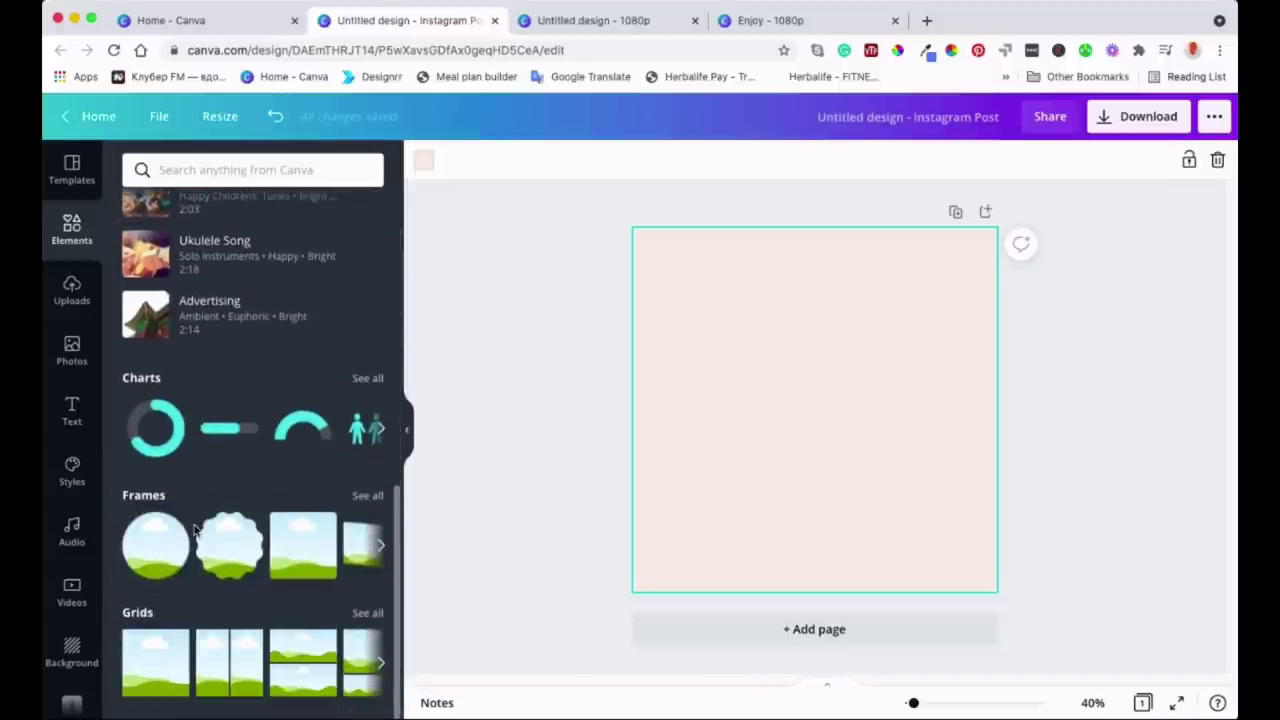
click(367, 497)
Browse the Frames results to find the phone mockup frame.
scroll(305, 403, down, 2)
scroll(305, 403, up, 1)
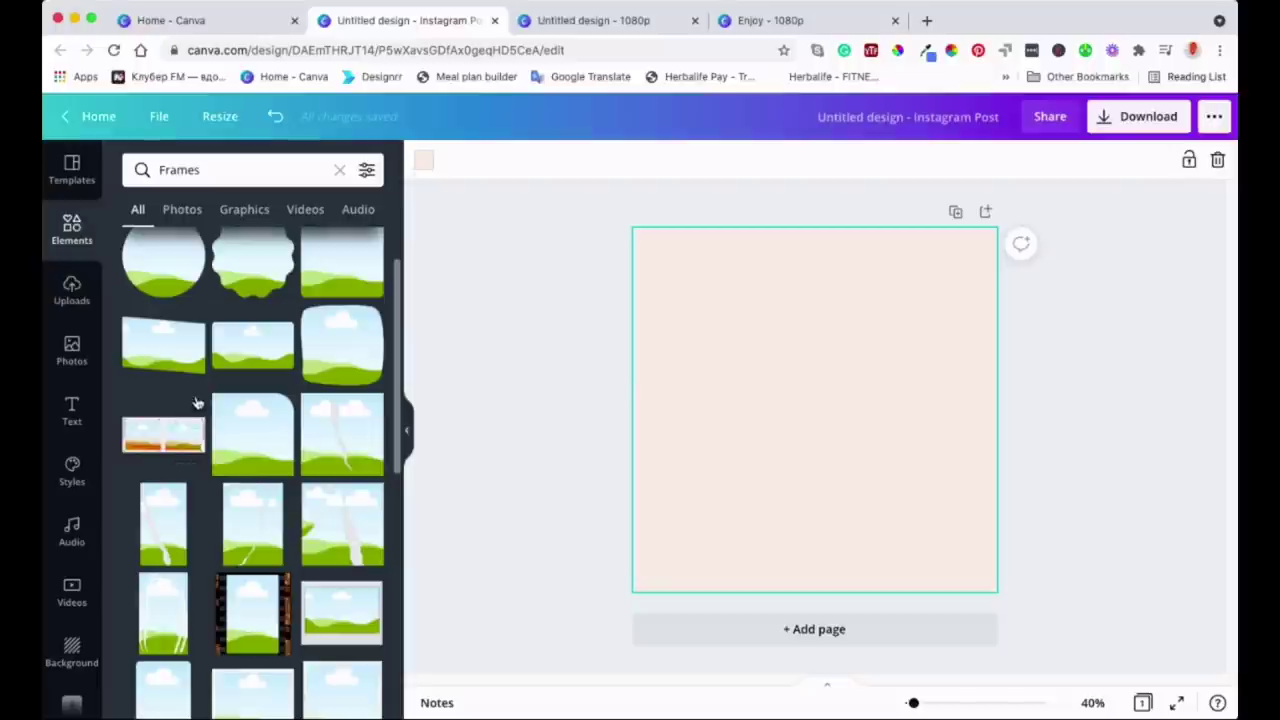
mouse_move(341, 433)
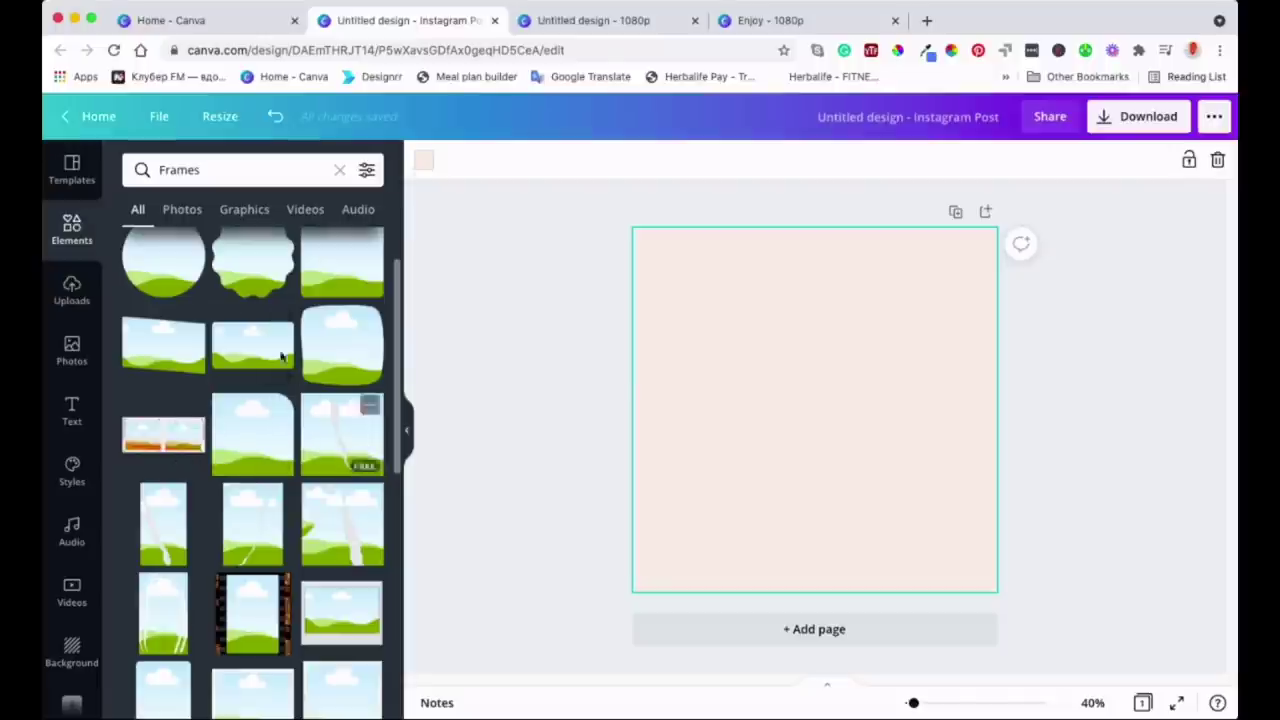
scroll(219, 310, up, 1)
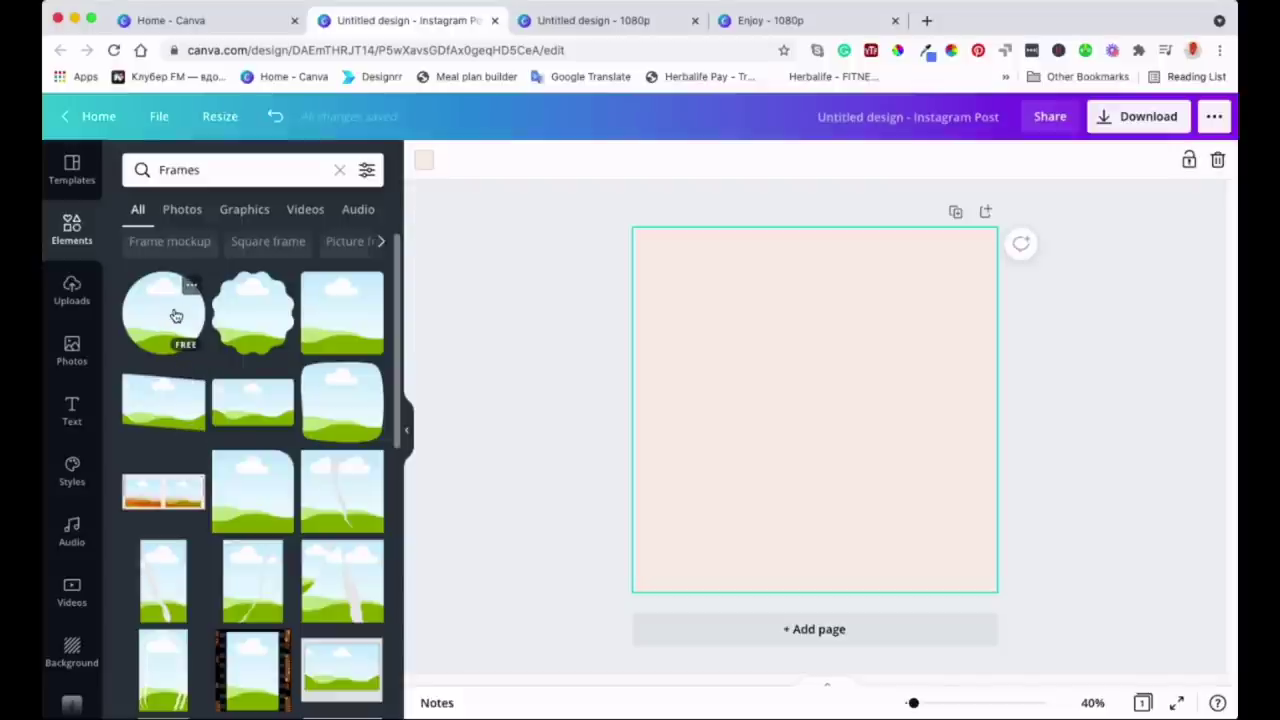
scroll(300, 534, down, 3)
scroll(301, 540, down, 2)
scroll(301, 540, down, 1)
scroll(301, 540, down, 1)
scroll(301, 540, down, 2)
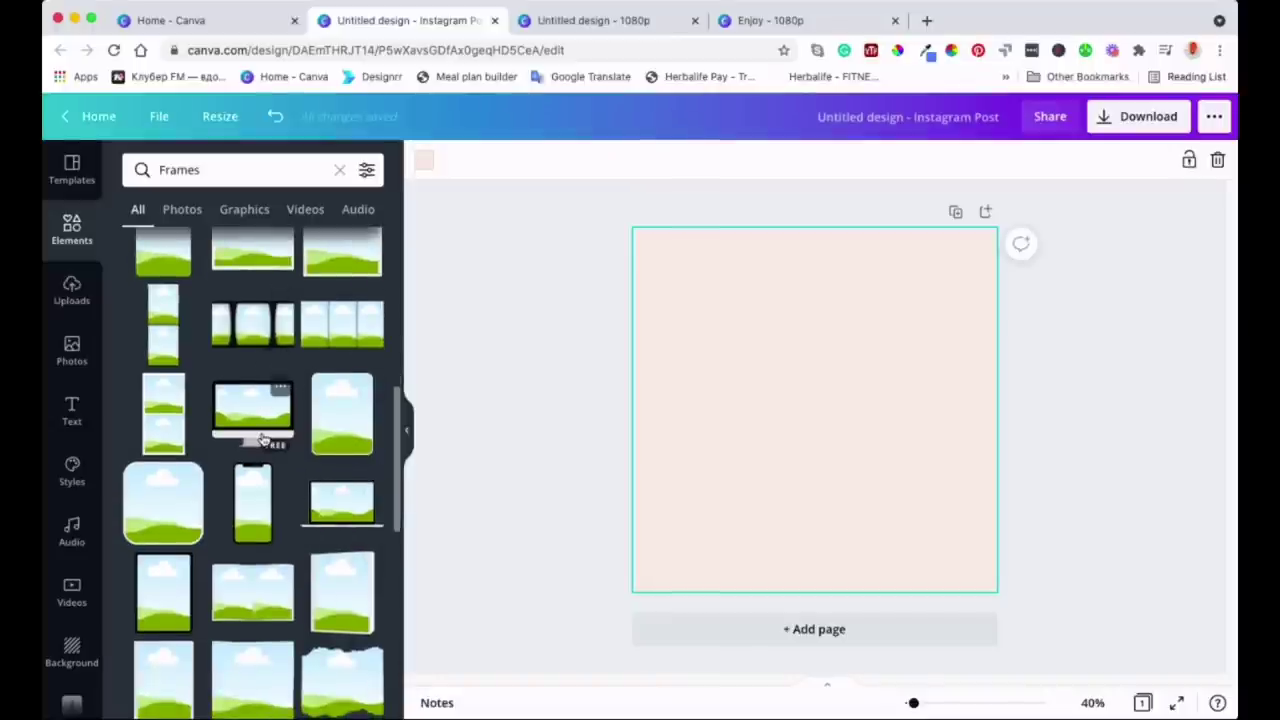
Place the phone mockup frame onto the peach page.
click(250, 500)
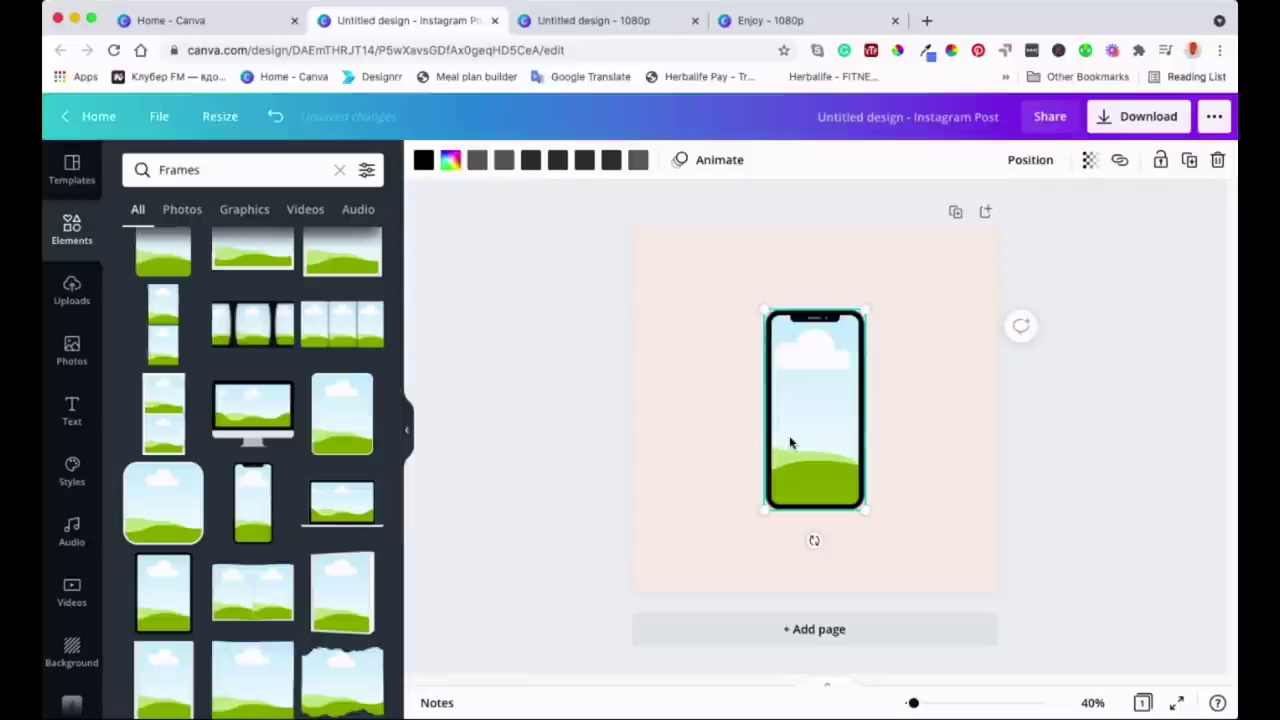
key(Delete)
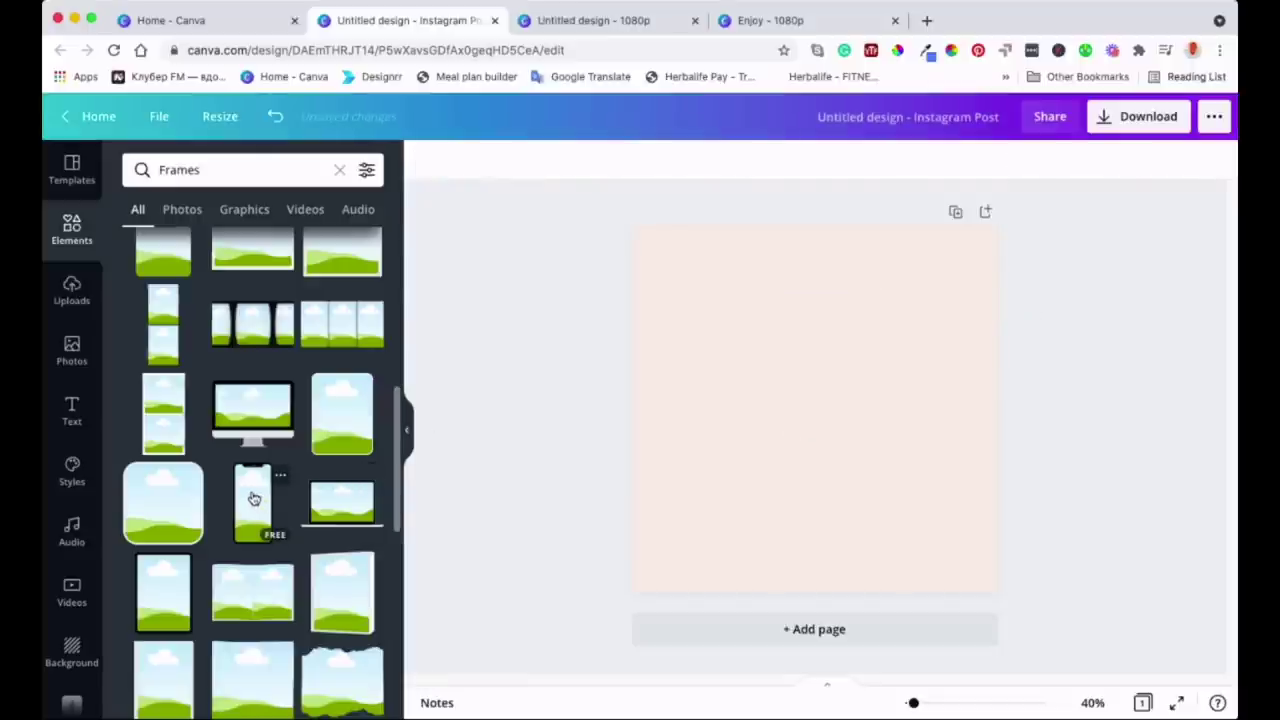
mouse_move(254, 498)
mouse_down()
mouse_move(666, 397)
mouse_move(840, 371)
mouse_move(829, 371)
mouse_up()
Enlarge the phone frame to fill most of the page height, just right of centre.
drag(784, 304, 740, 252)
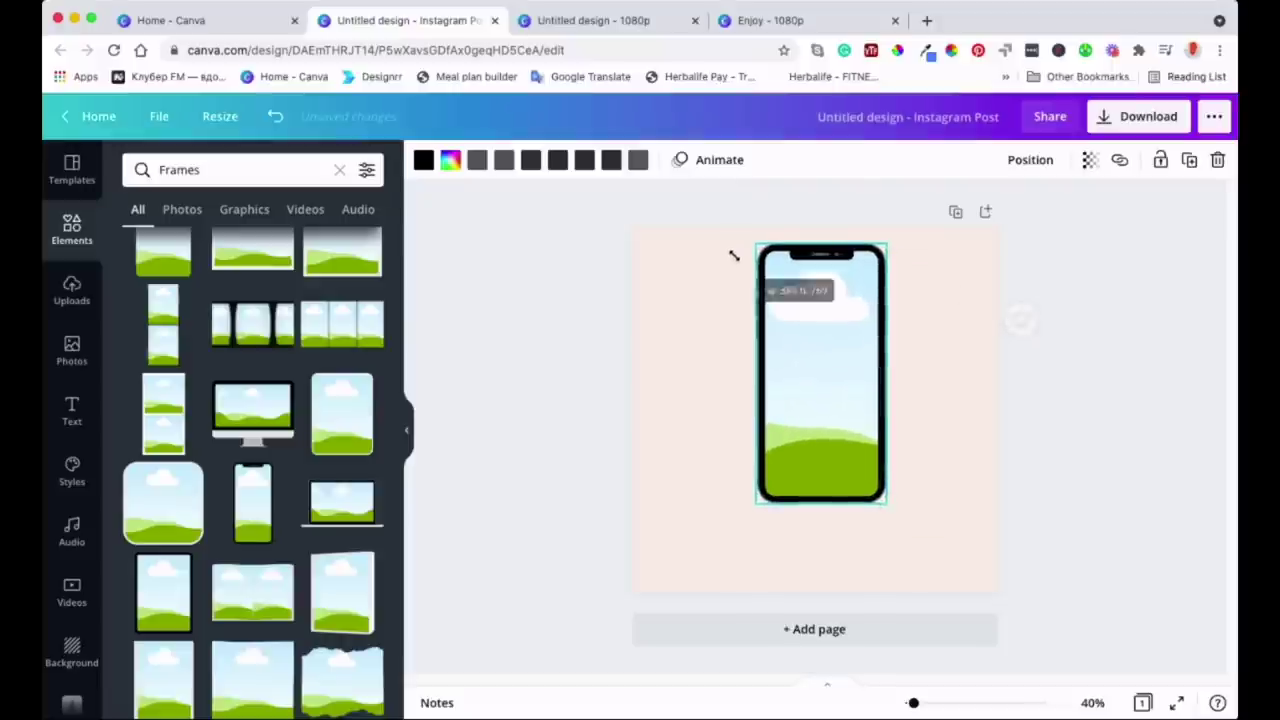
drag(904, 523, 923, 545)
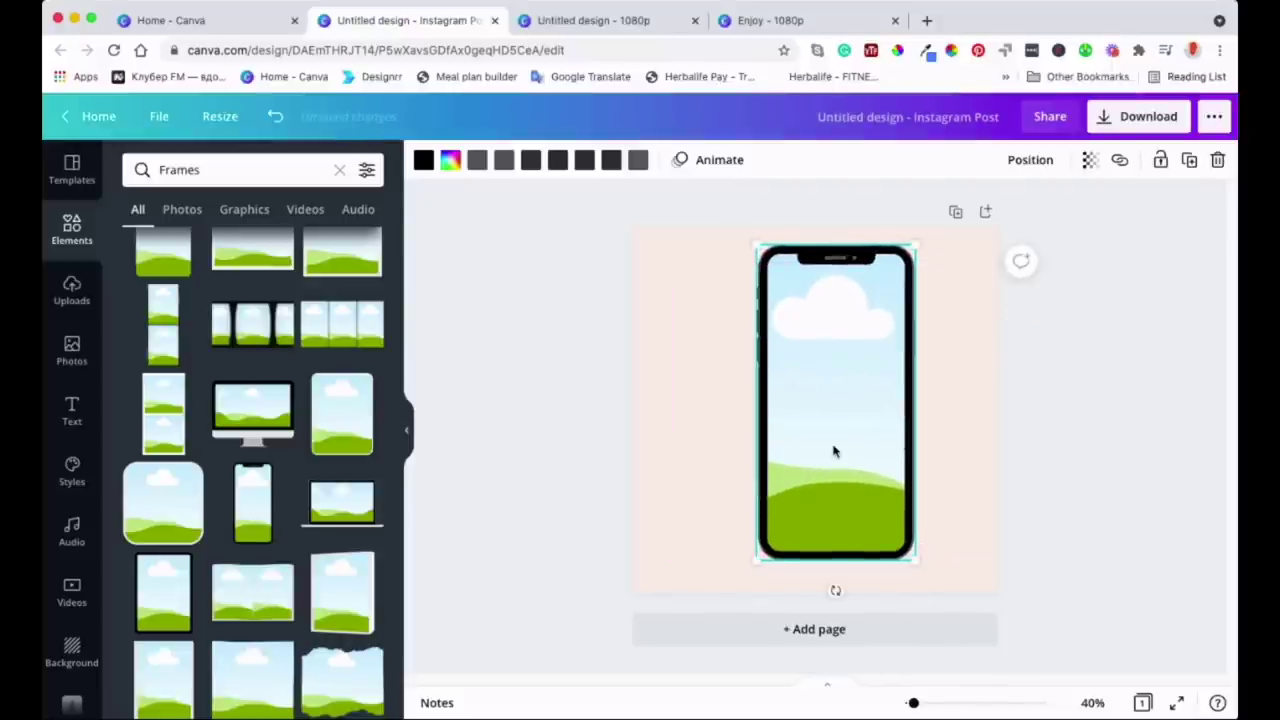
drag(834, 449, 861, 454)
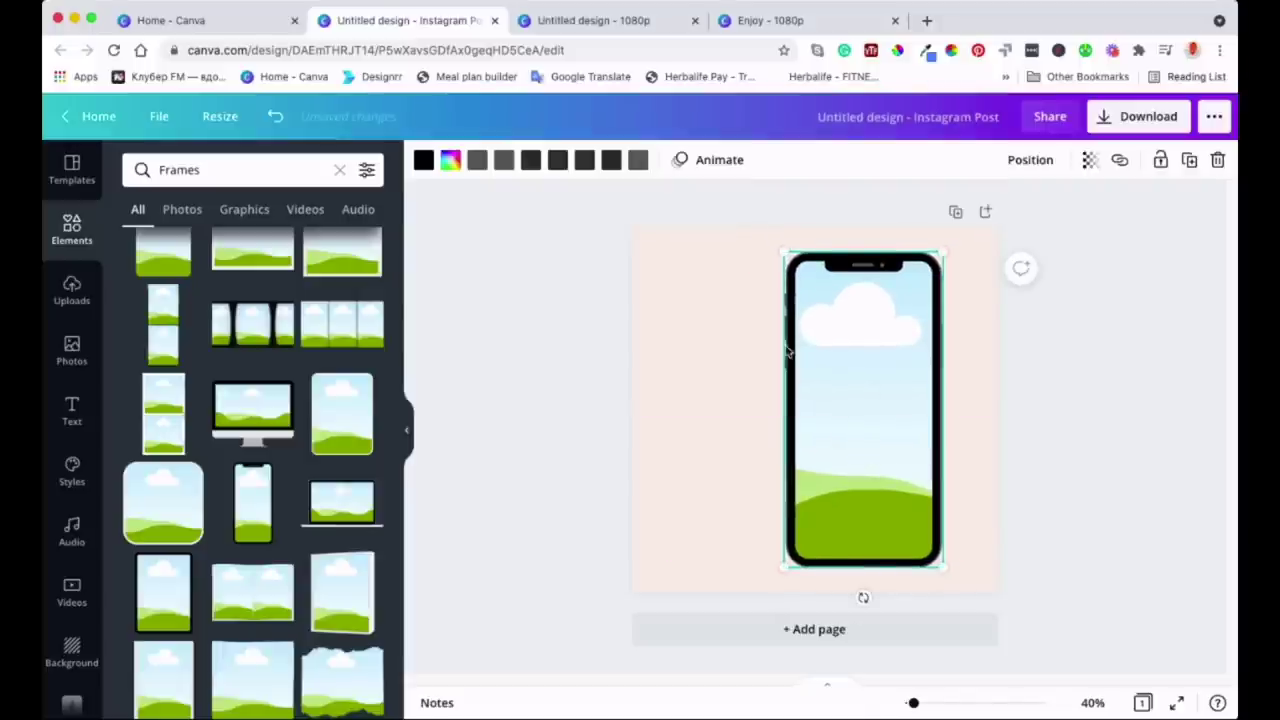
drag(839, 352, 850, 356)
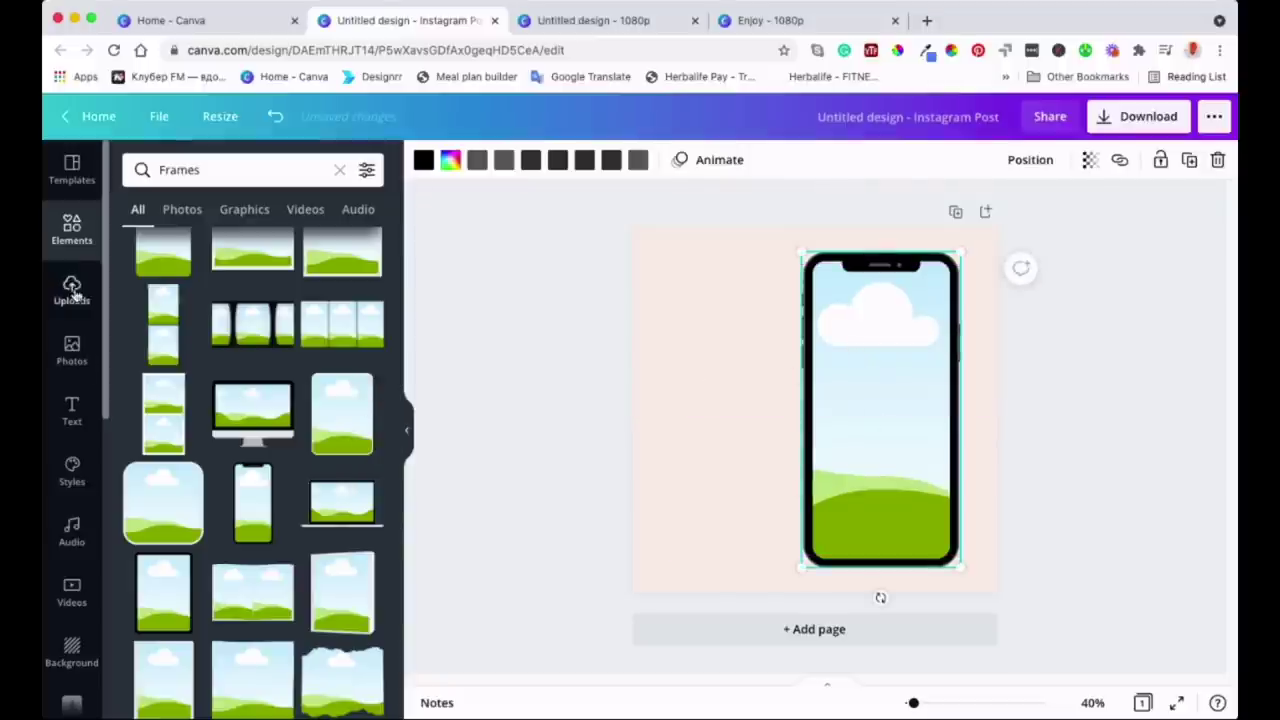
scroll(70, 520, down, 2)
Show the uploaded videos in Uploads and scroll to the 23.3-second dessert clip.
click(72, 512)
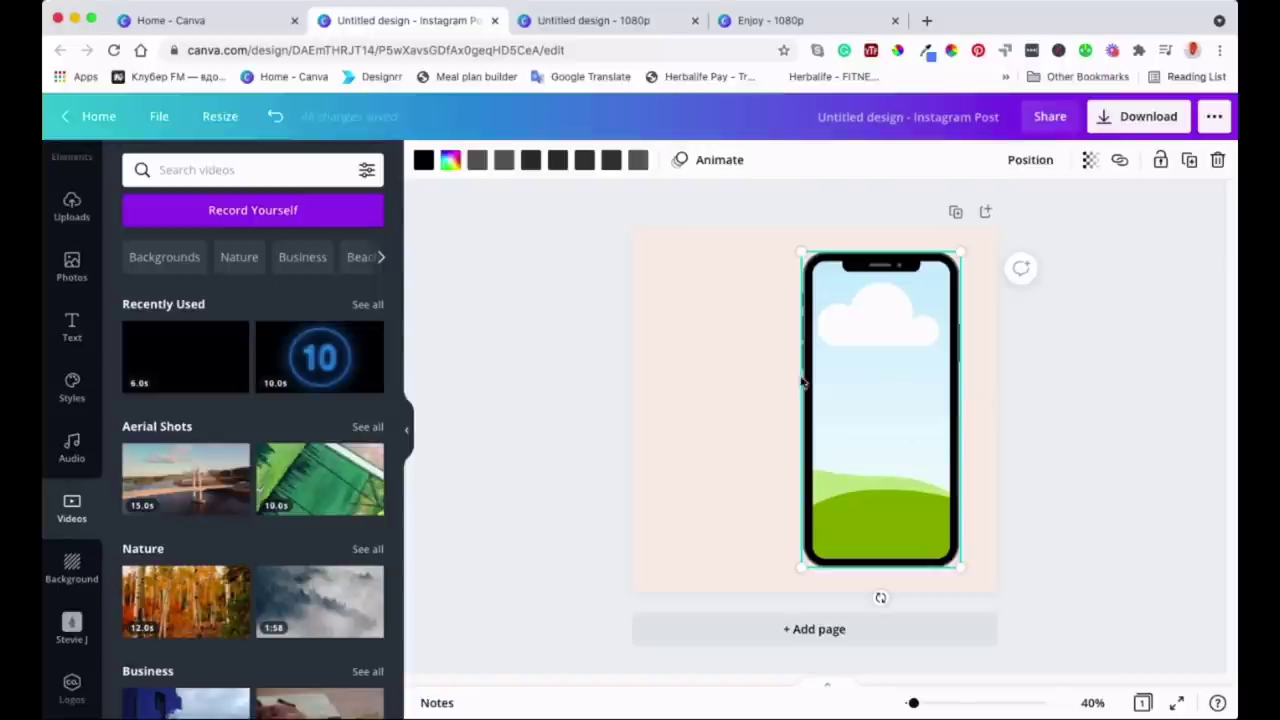
scroll(68, 318, up, 2)
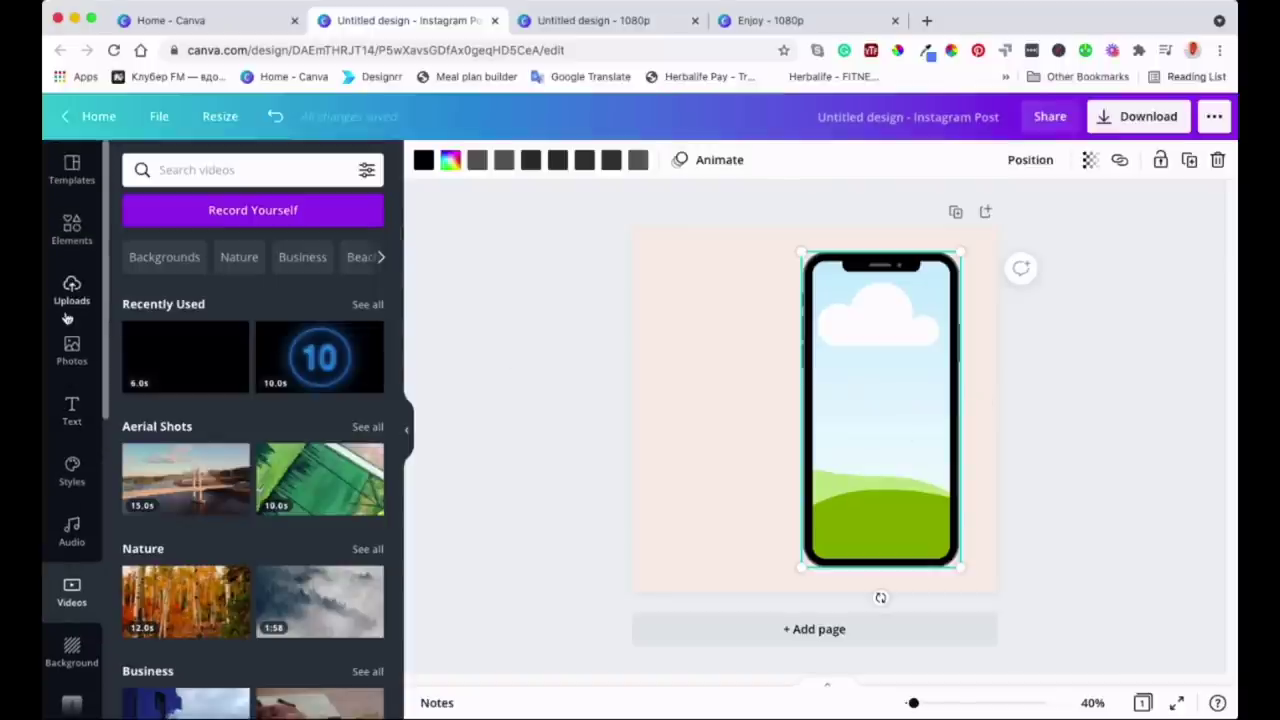
click(71, 290)
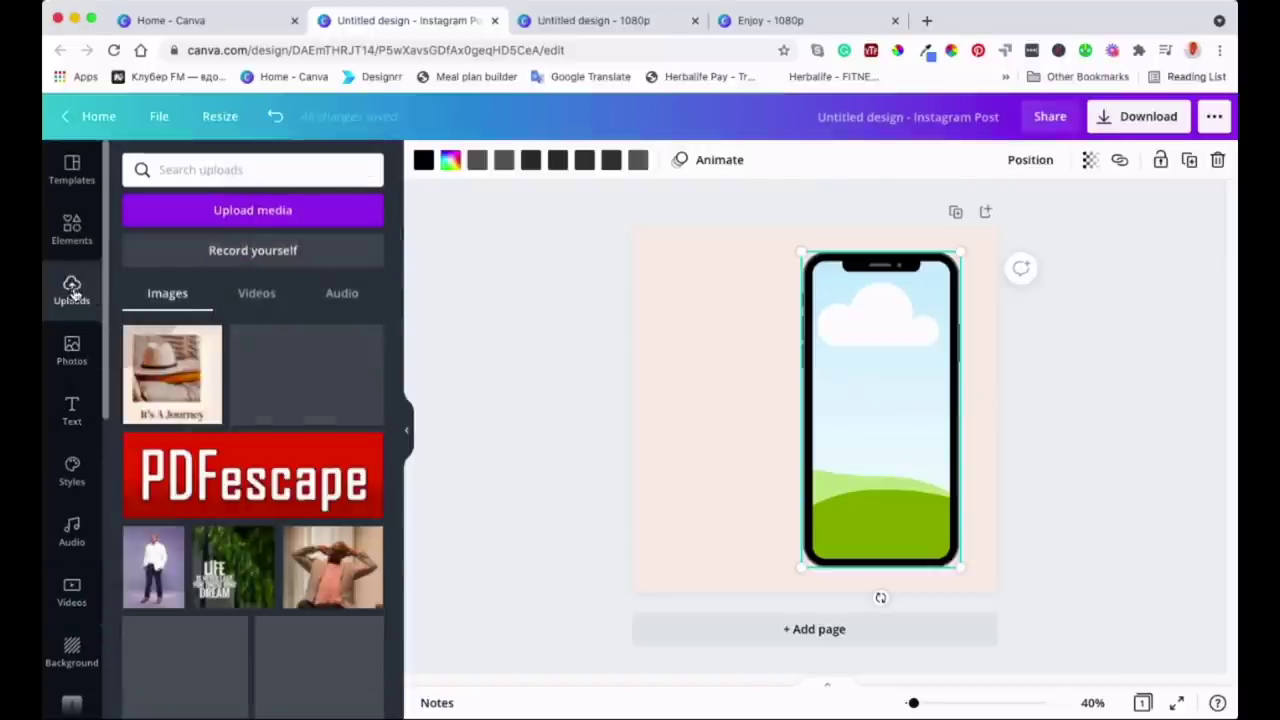
click(257, 293)
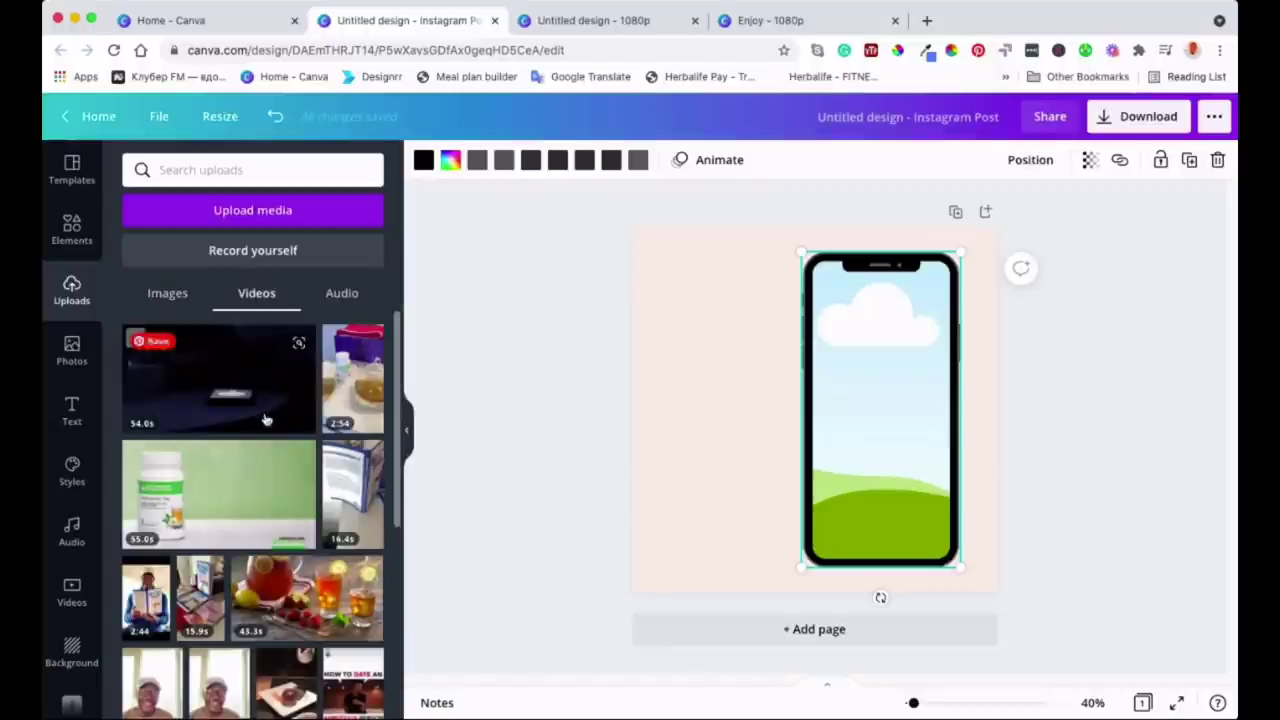
scroll(275, 430, down, 3)
scroll(280, 425, up, 3)
scroll(280, 425, down, 3)
scroll(280, 425, up, 2)
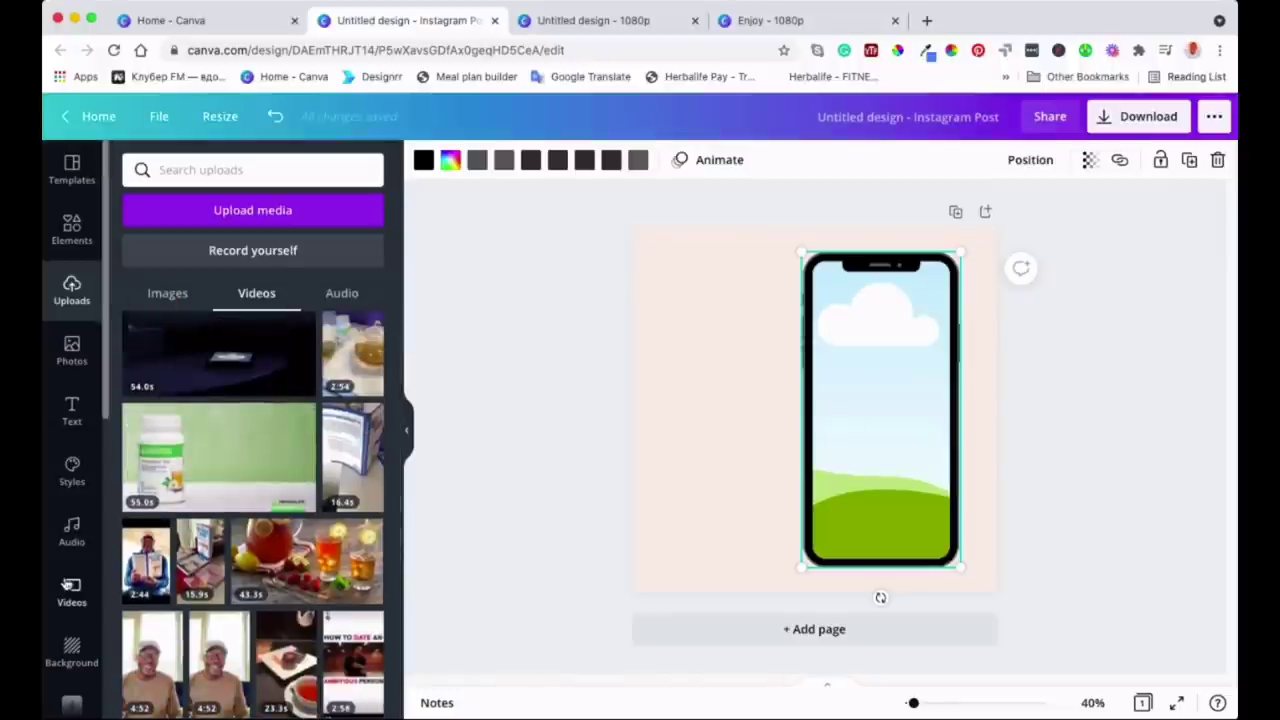
scroll(250, 434, down, 1)
scroll(250, 434, down, 2)
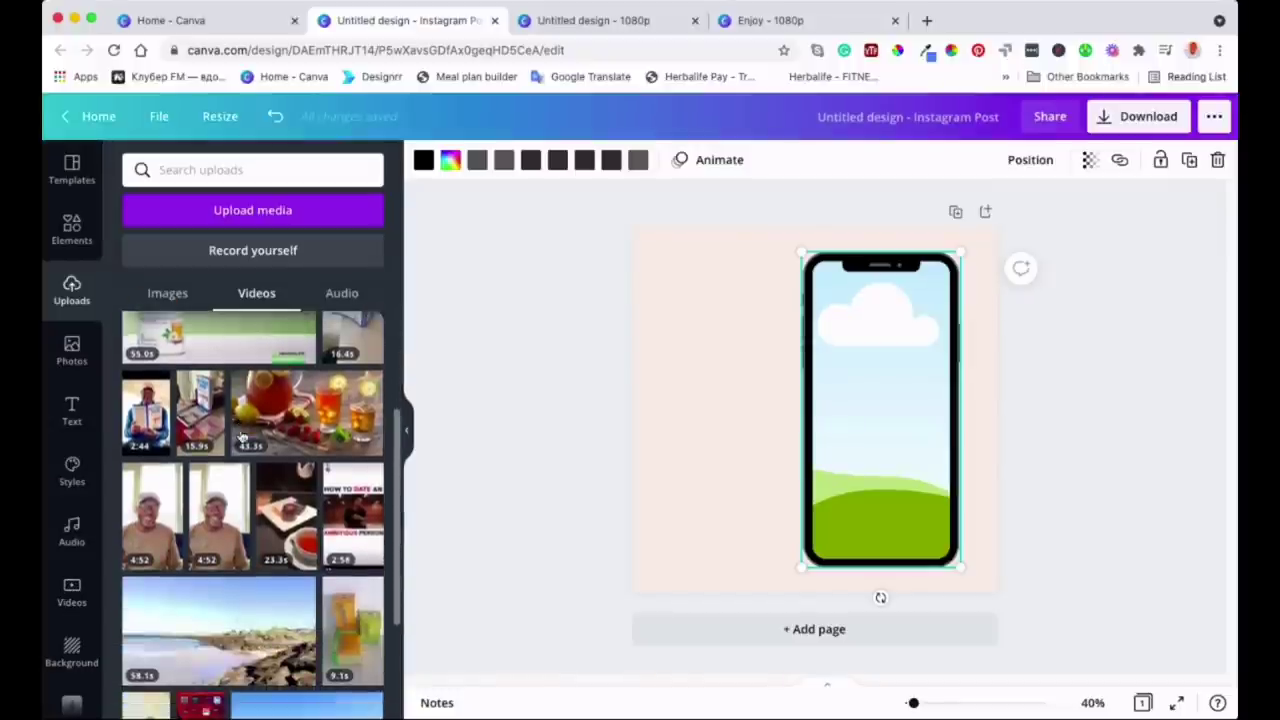
Drop the 23.3-second dessert video into the phone frame.
click(287, 508)
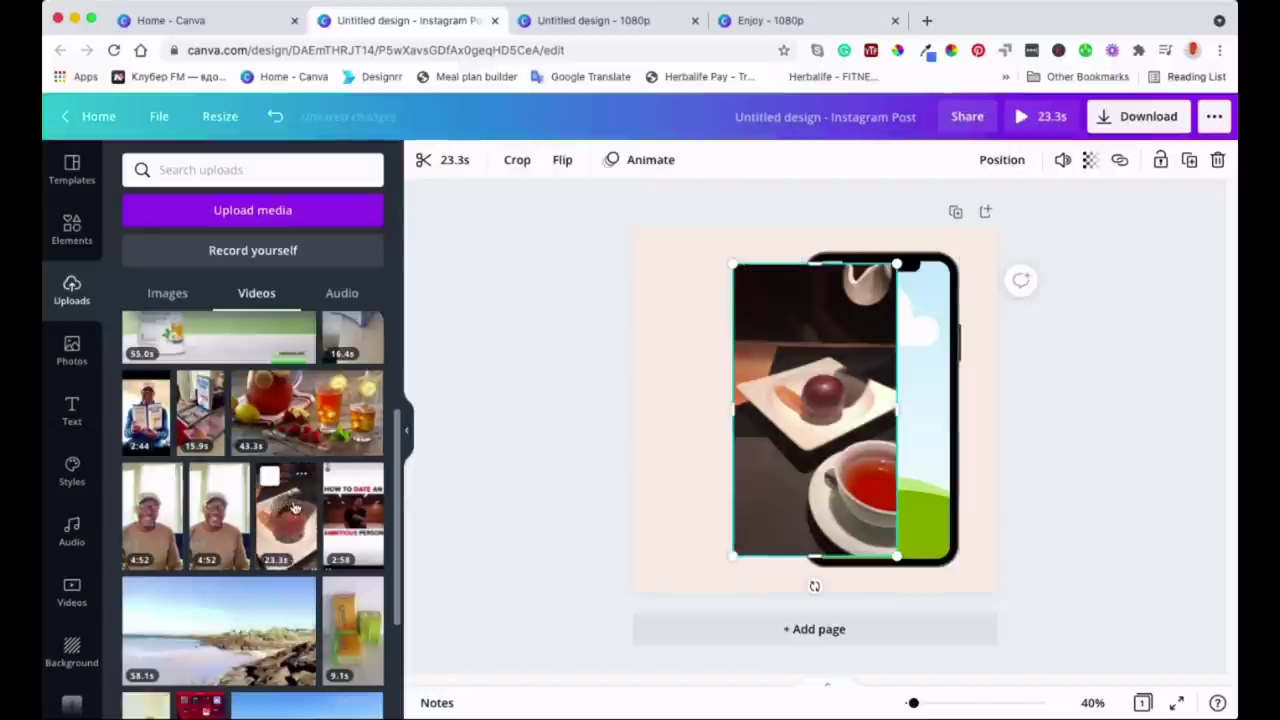
key(Delete)
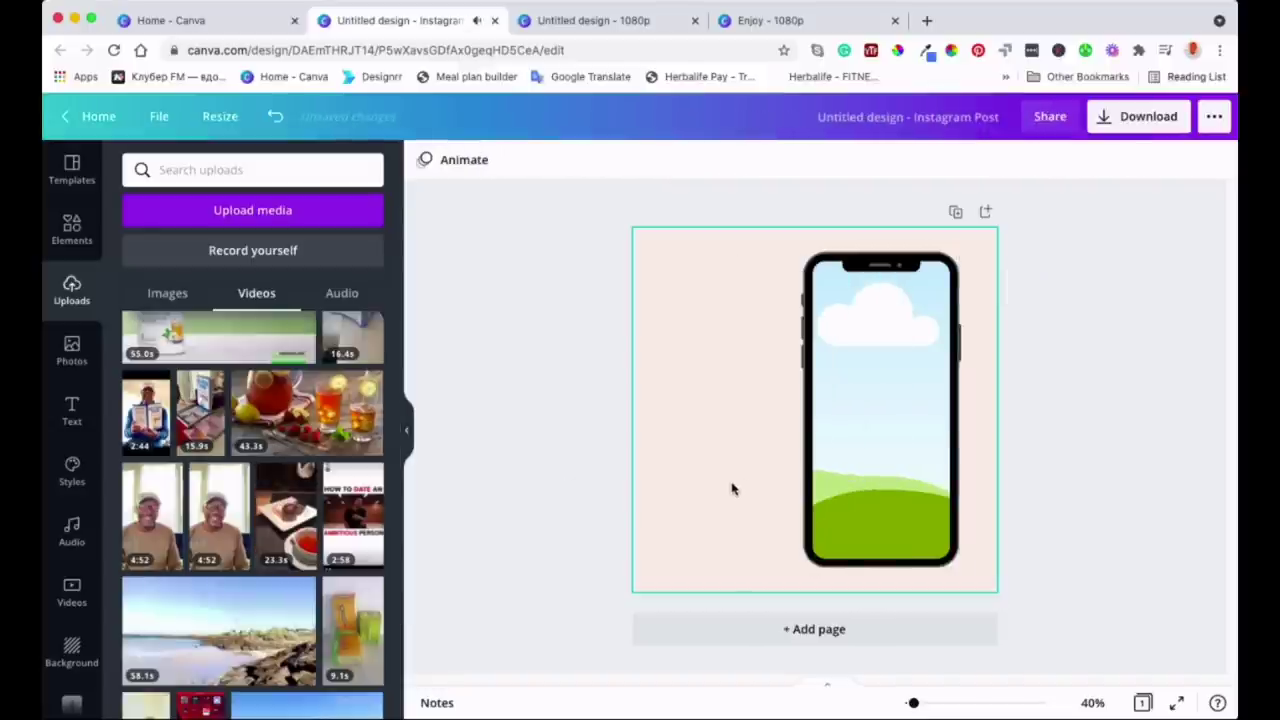
mouse_move(287, 510)
mouse_down()
mouse_move(840, 390)
mouse_move(837, 334)
mouse_up()
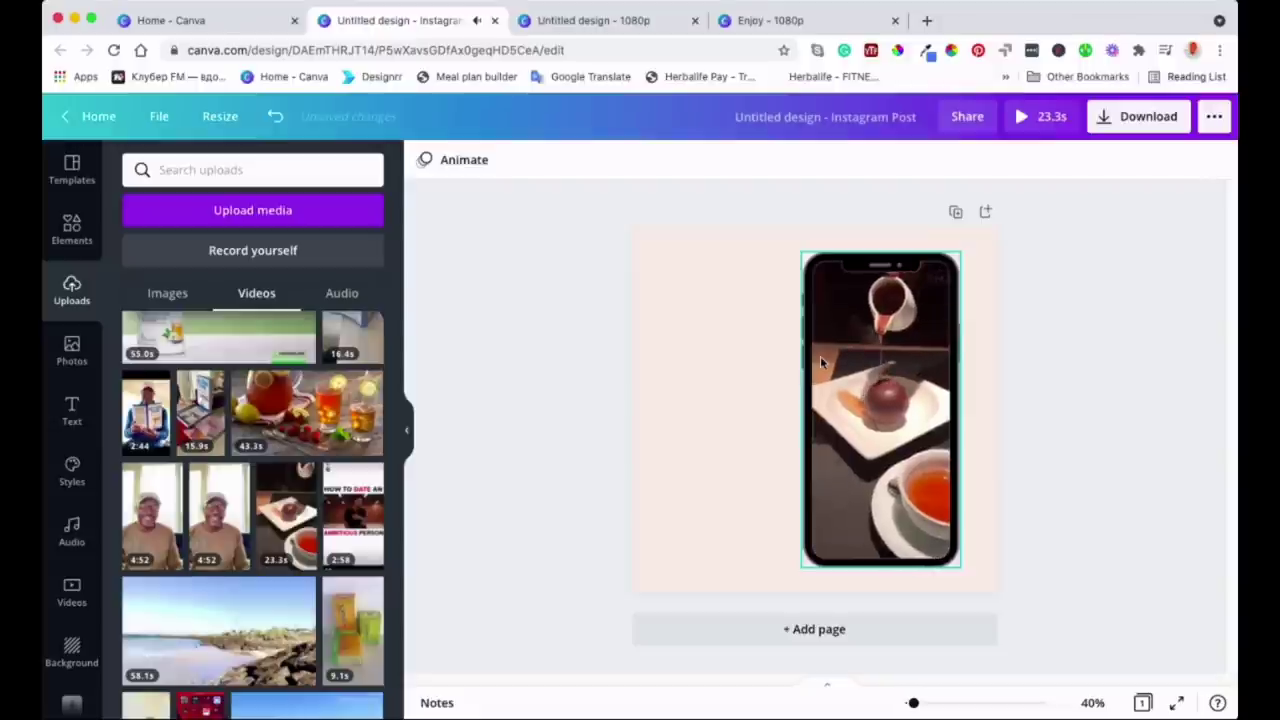
Crop the dessert video to fill the whole phone screen and play it to check.
click(879, 350)
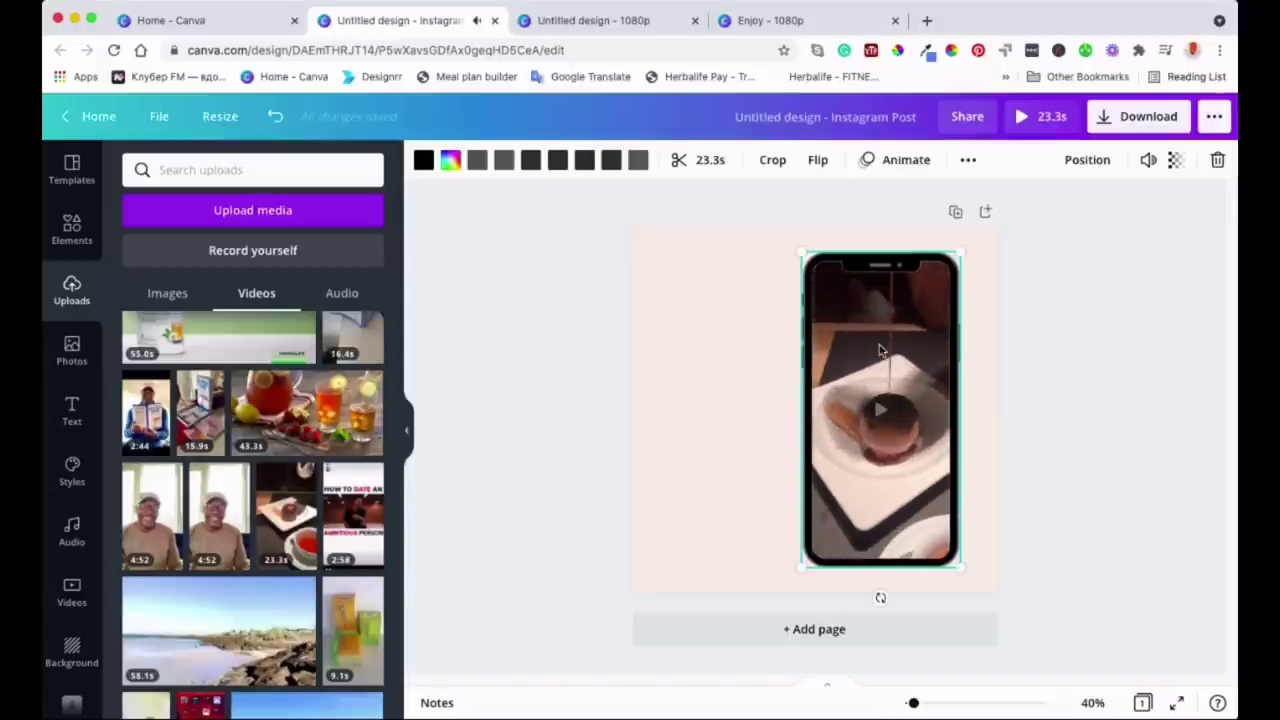
double_click(879, 350)
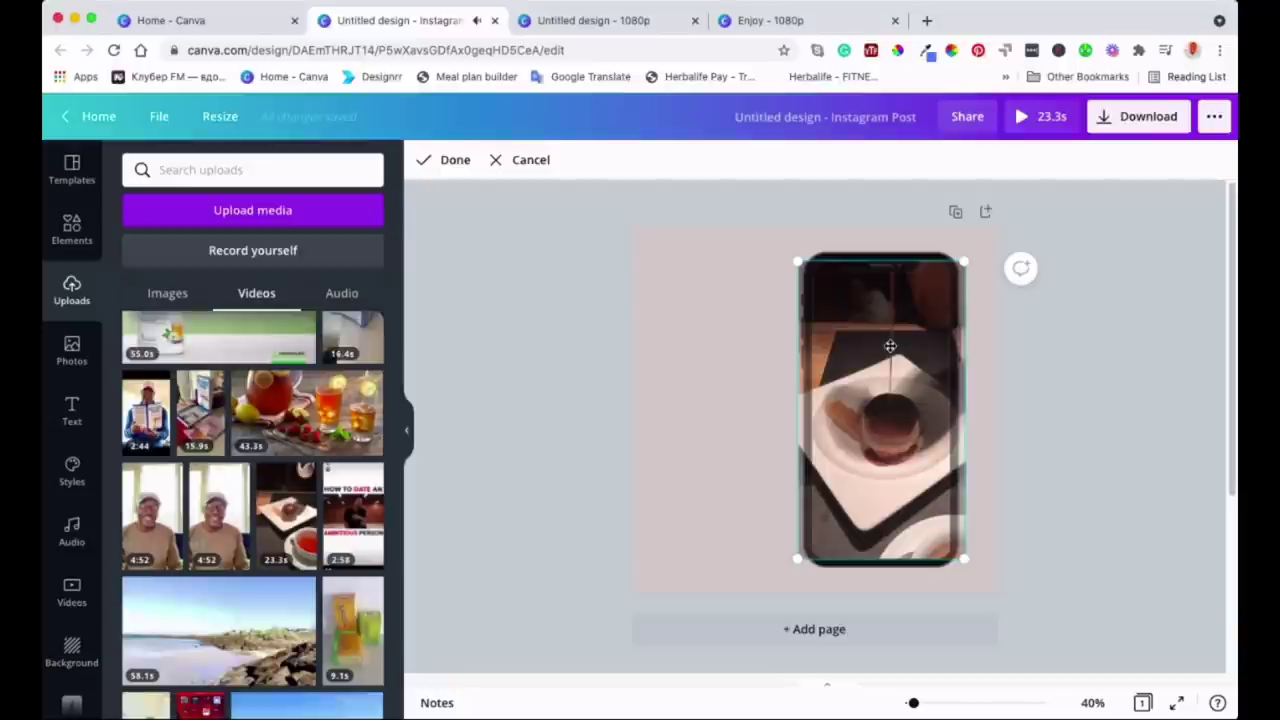
drag(884, 345, 870, 342)
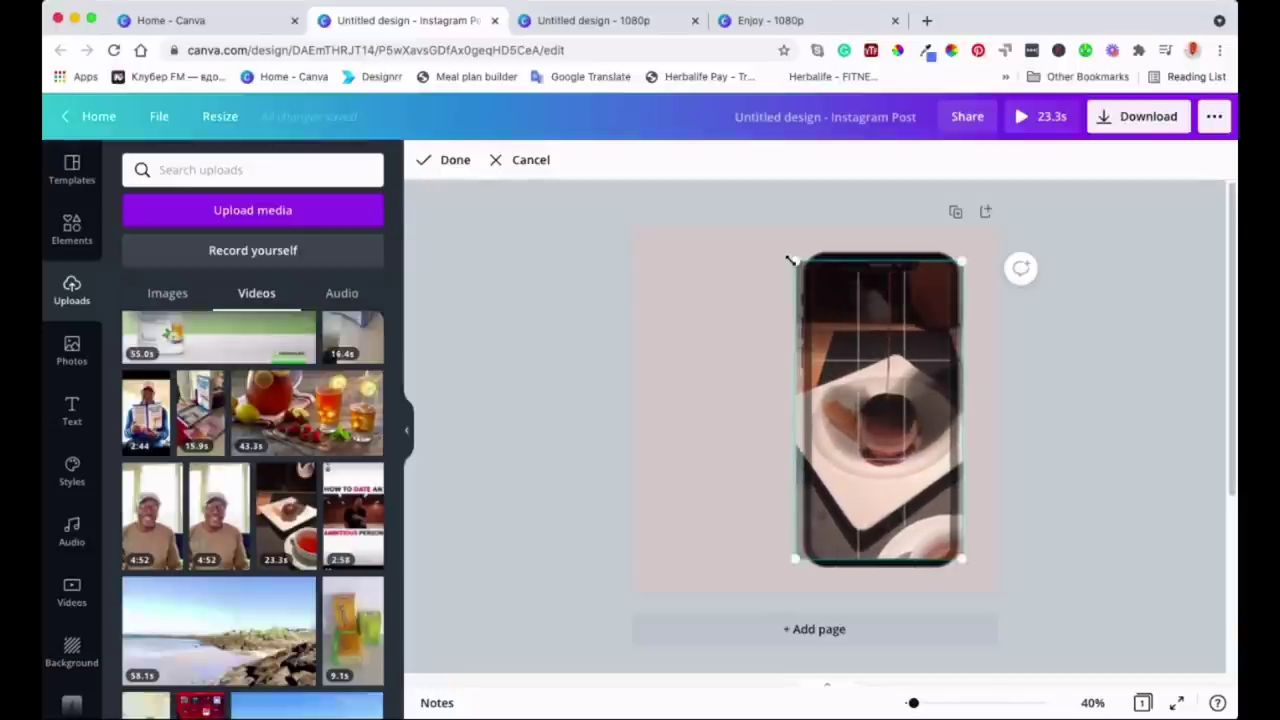
drag(805, 272, 783, 250)
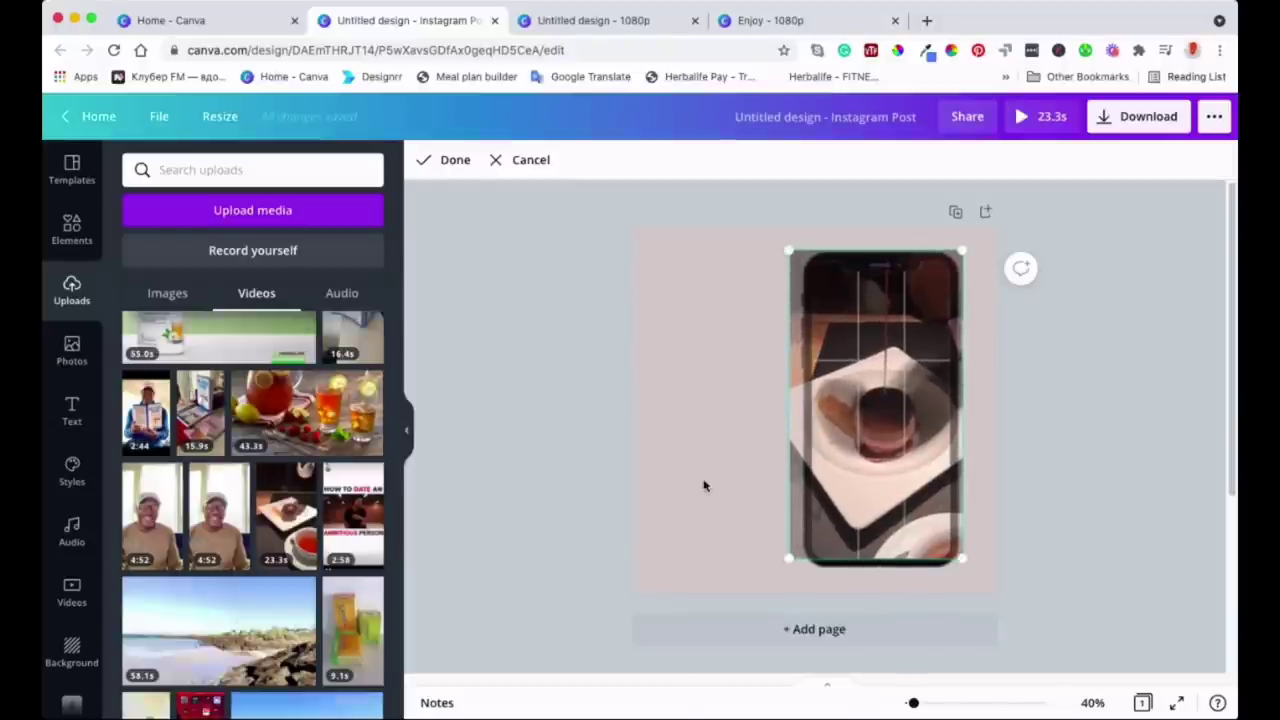
key(Return)
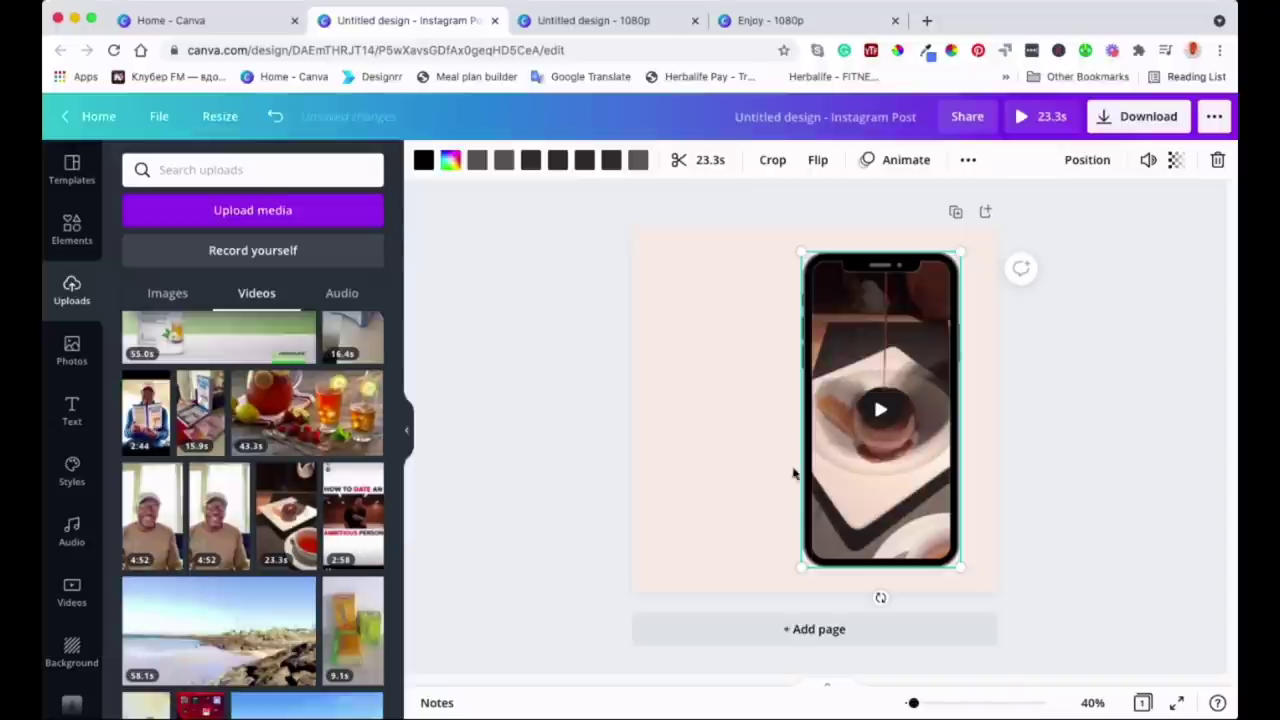
click(880, 412)
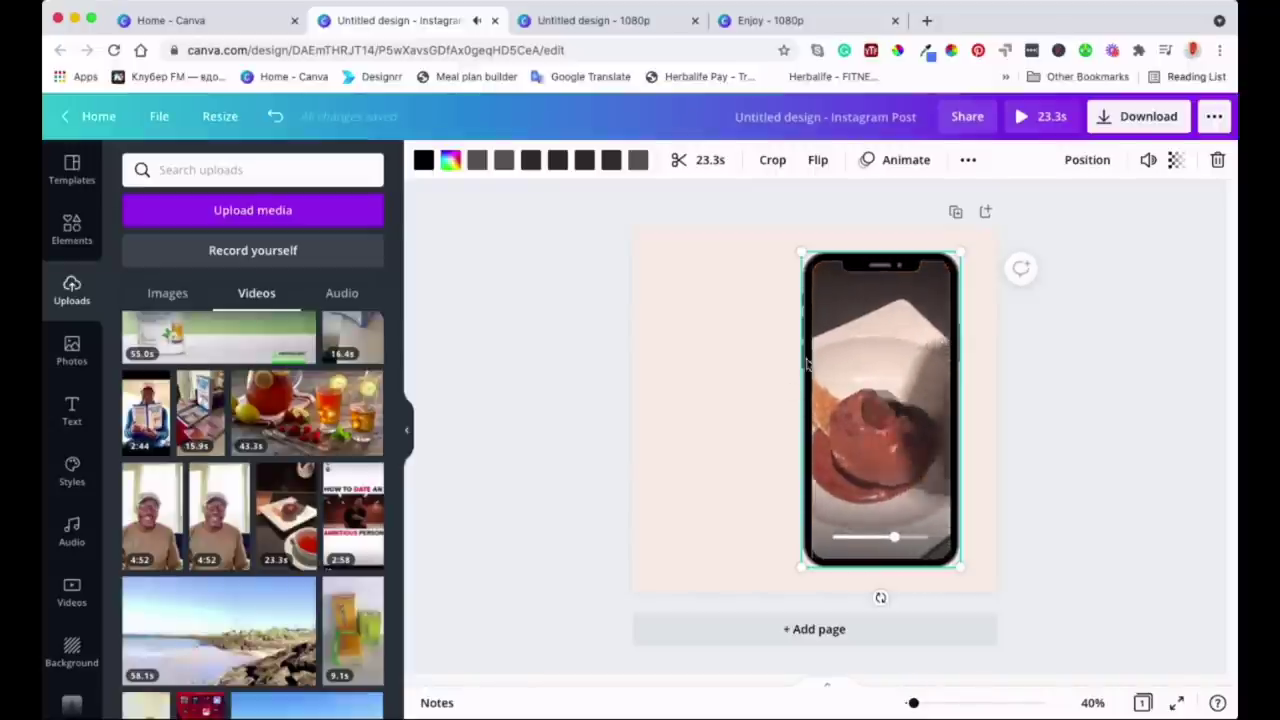
click(741, 422)
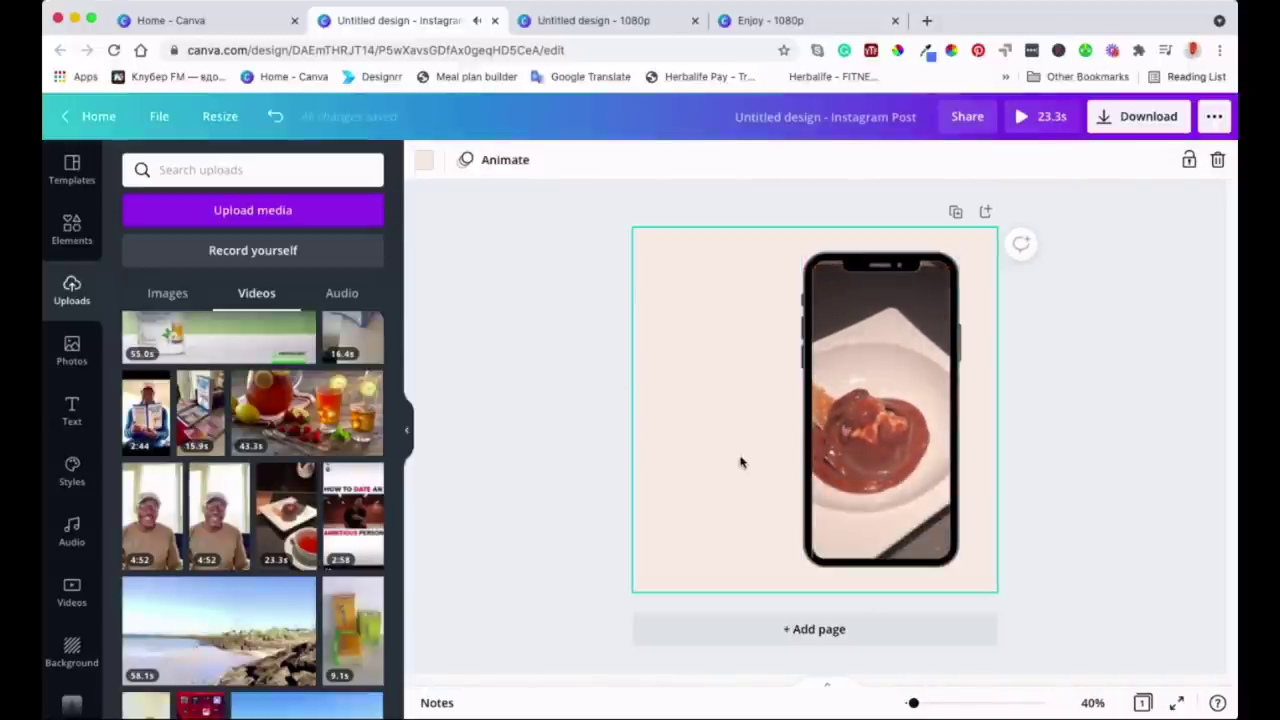
Add the pink Sweet script text and change it to 'Best Tasty dessert'.
click(73, 413)
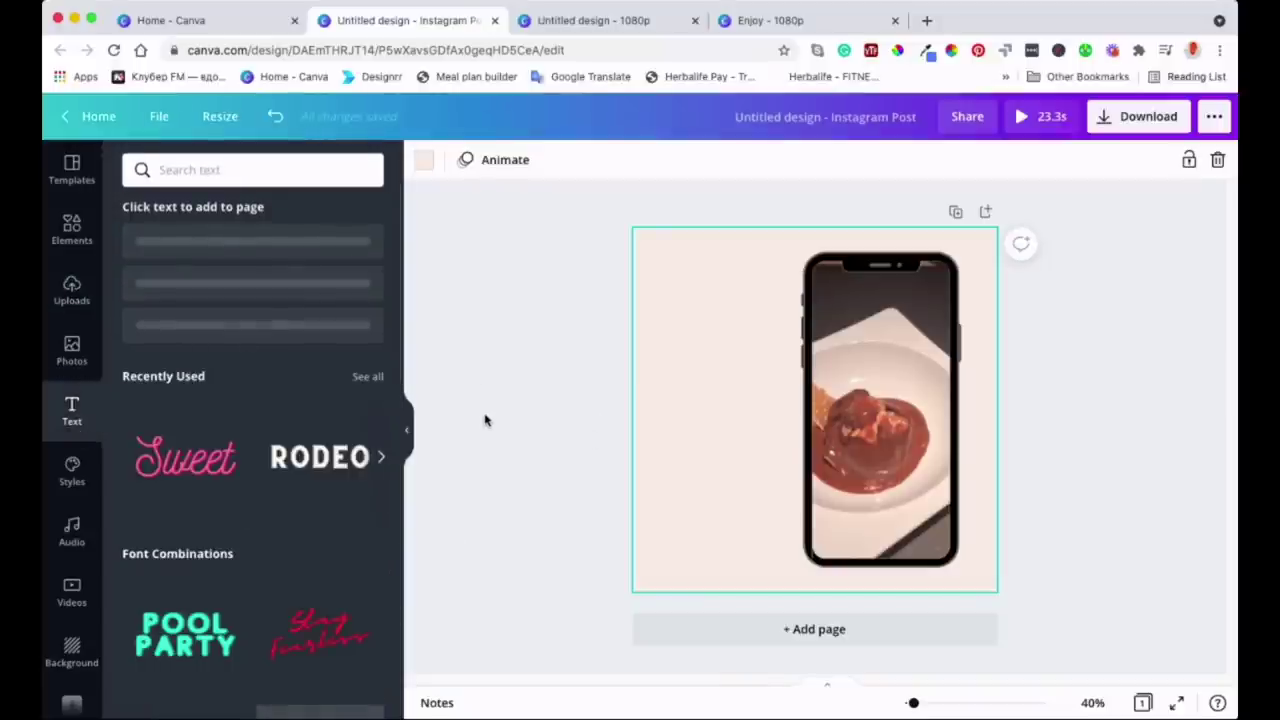
click(185, 478)
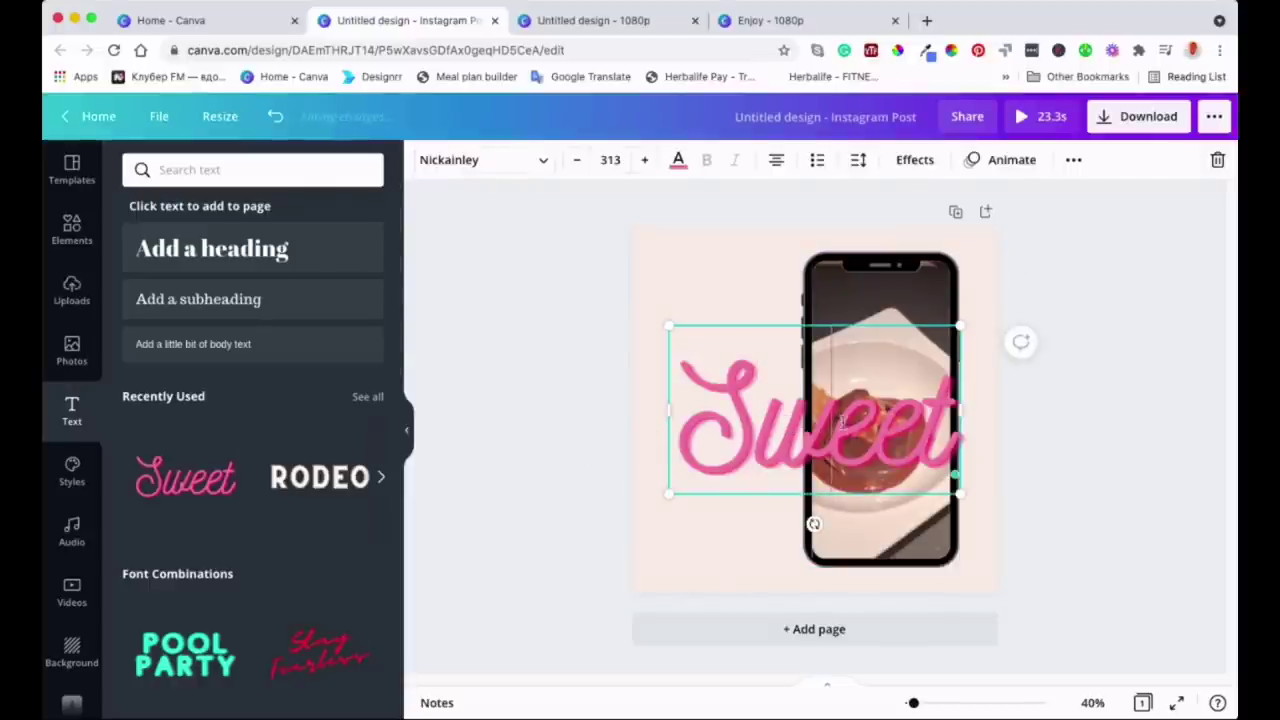
double_click(805, 425)
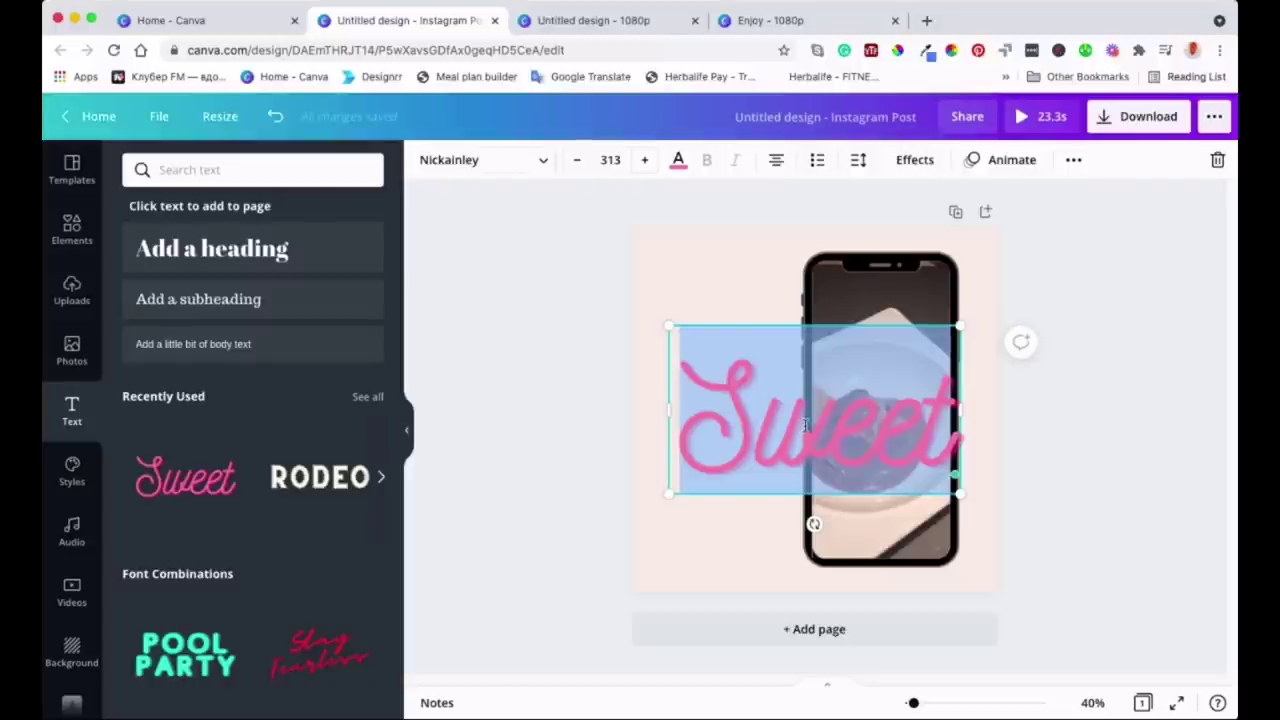
text(Best Ta)
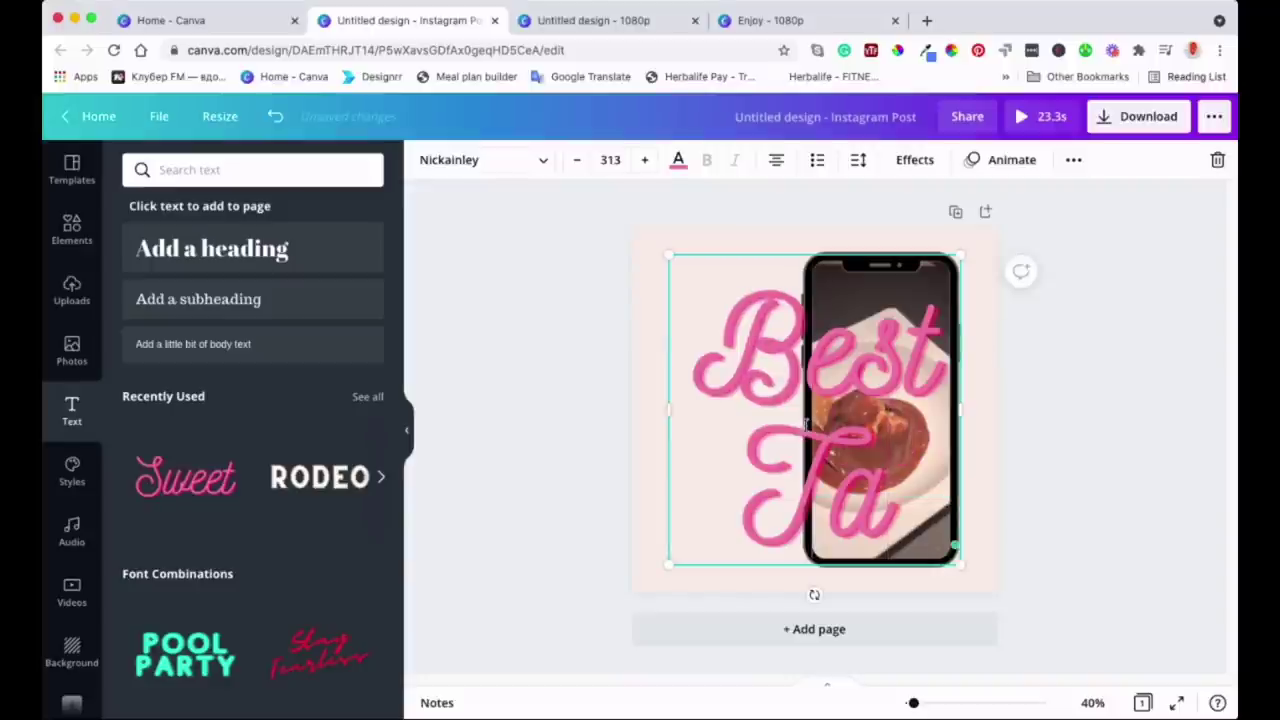
text(st)
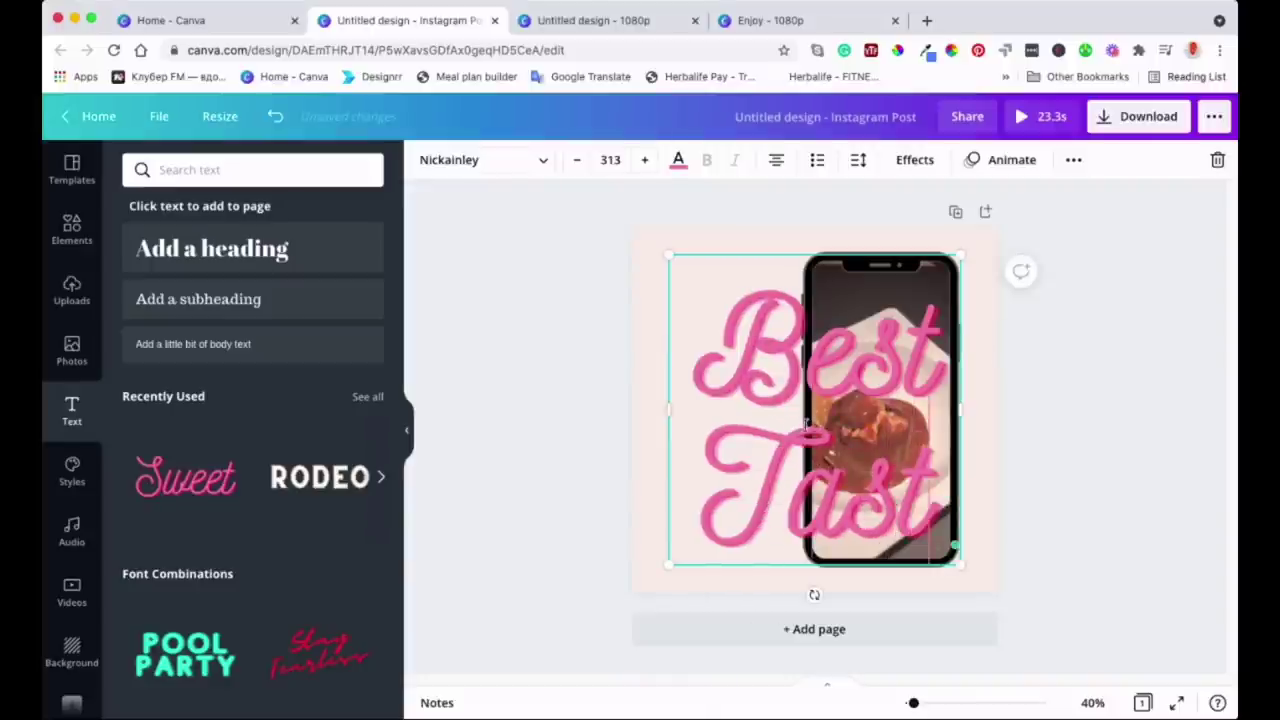
text(y)
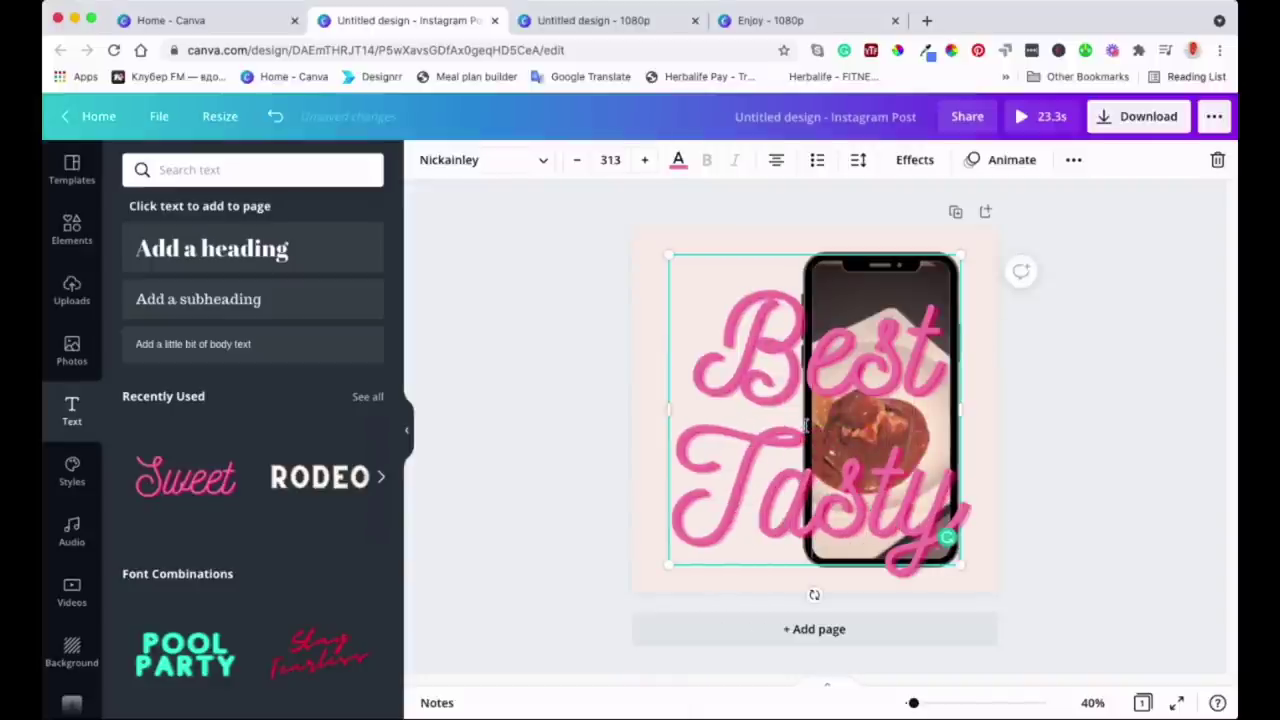
text( desserr)
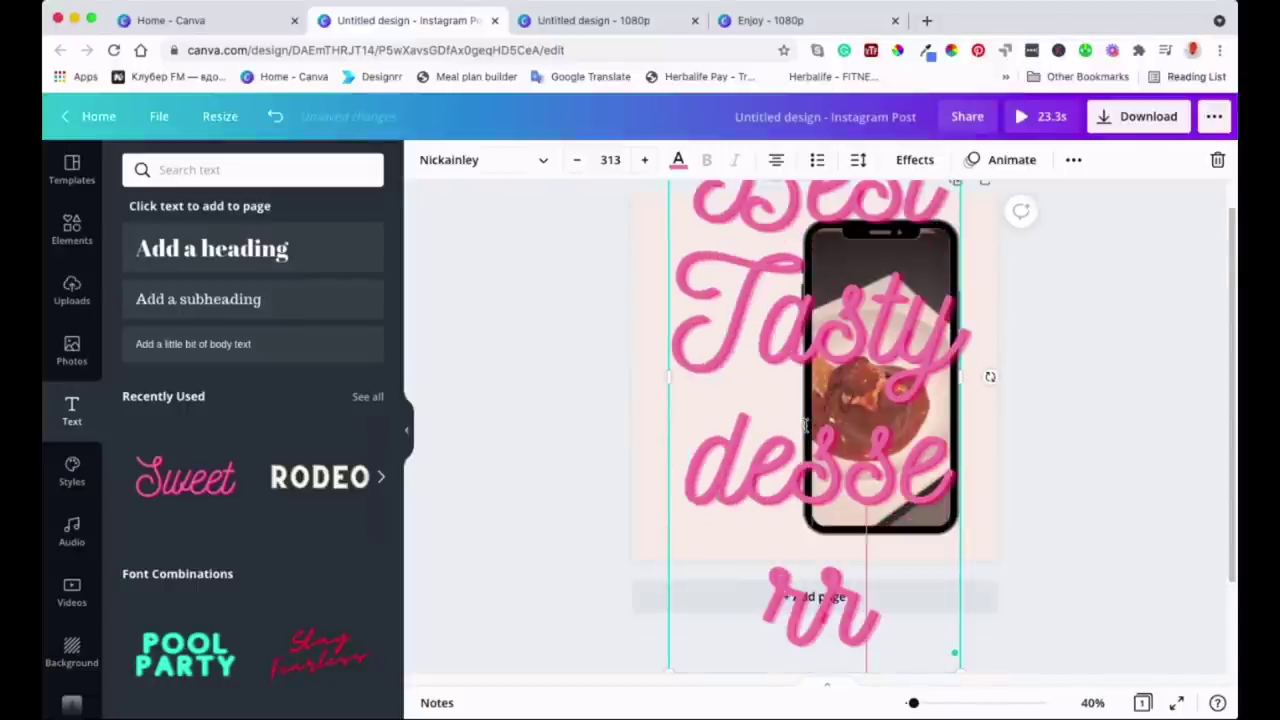
key(BackSpace)
text(t)
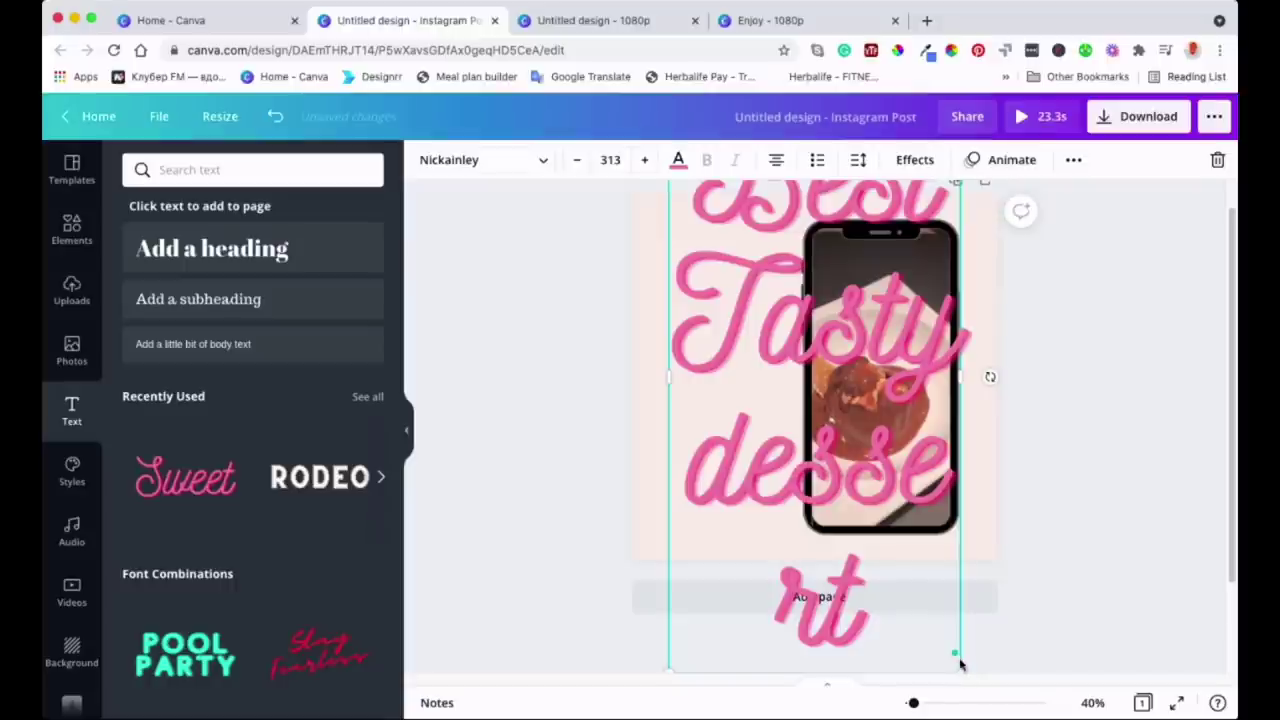
Scale the 'Best Tasty dessert' text down and widen it to two lines.
drag(960, 668, 829, 440)
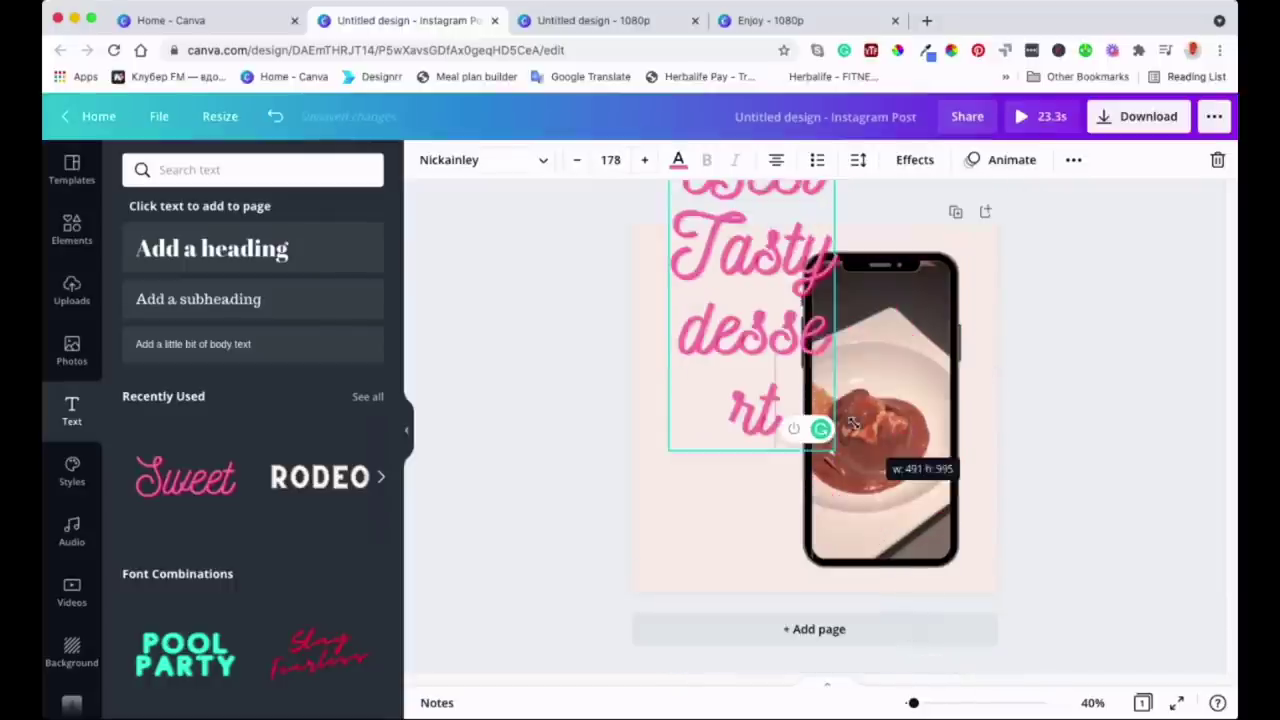
drag(828, 277, 1043, 277)
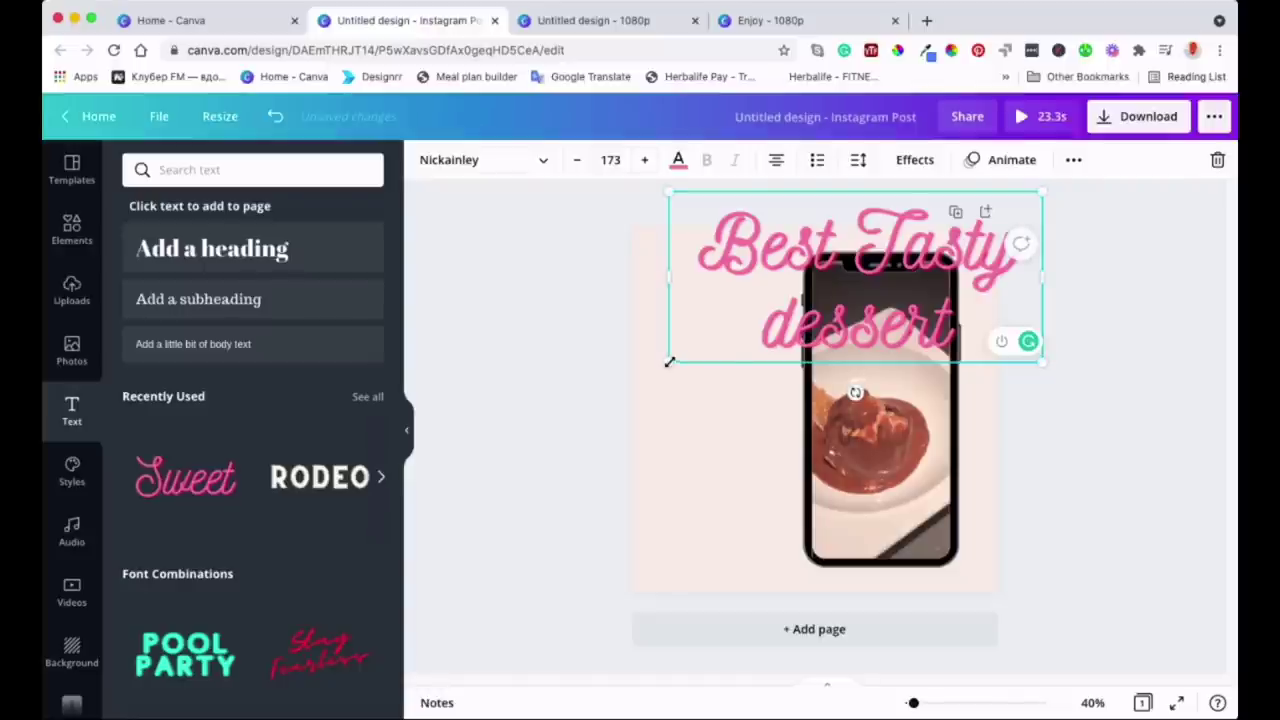
drag(670, 362, 750, 282)
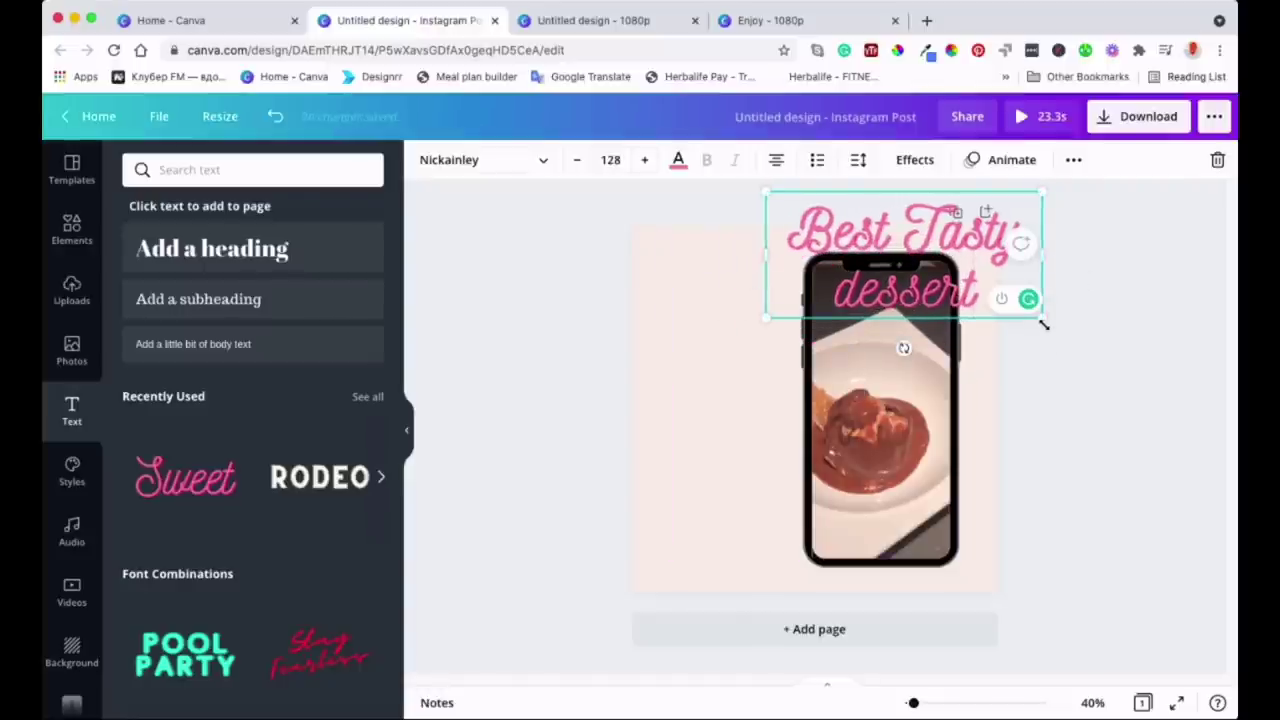
drag(1043, 325, 960, 282)
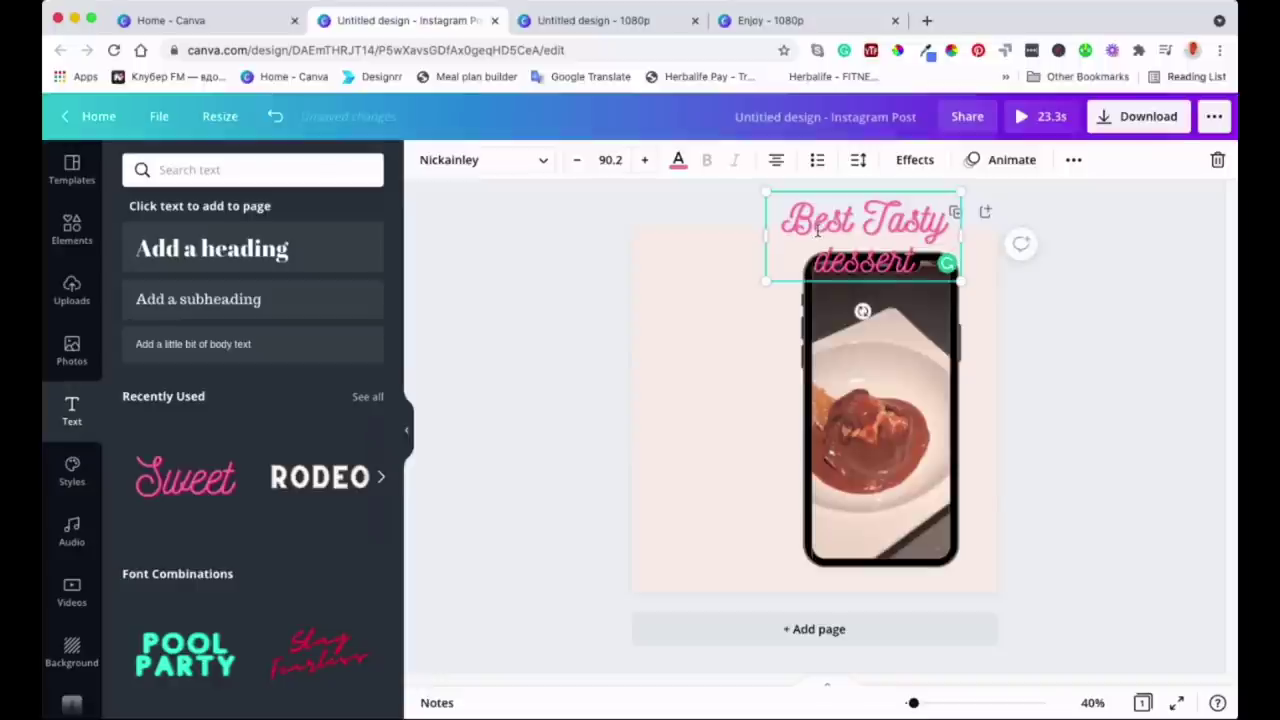
mouse_move(862, 228)
mouse_down()
mouse_move(835, 223)
mouse_move(703, 365)
mouse_up()
Move the text left of the phone, tilt it diagonally and enlarge it slightly.
click(776, 351)
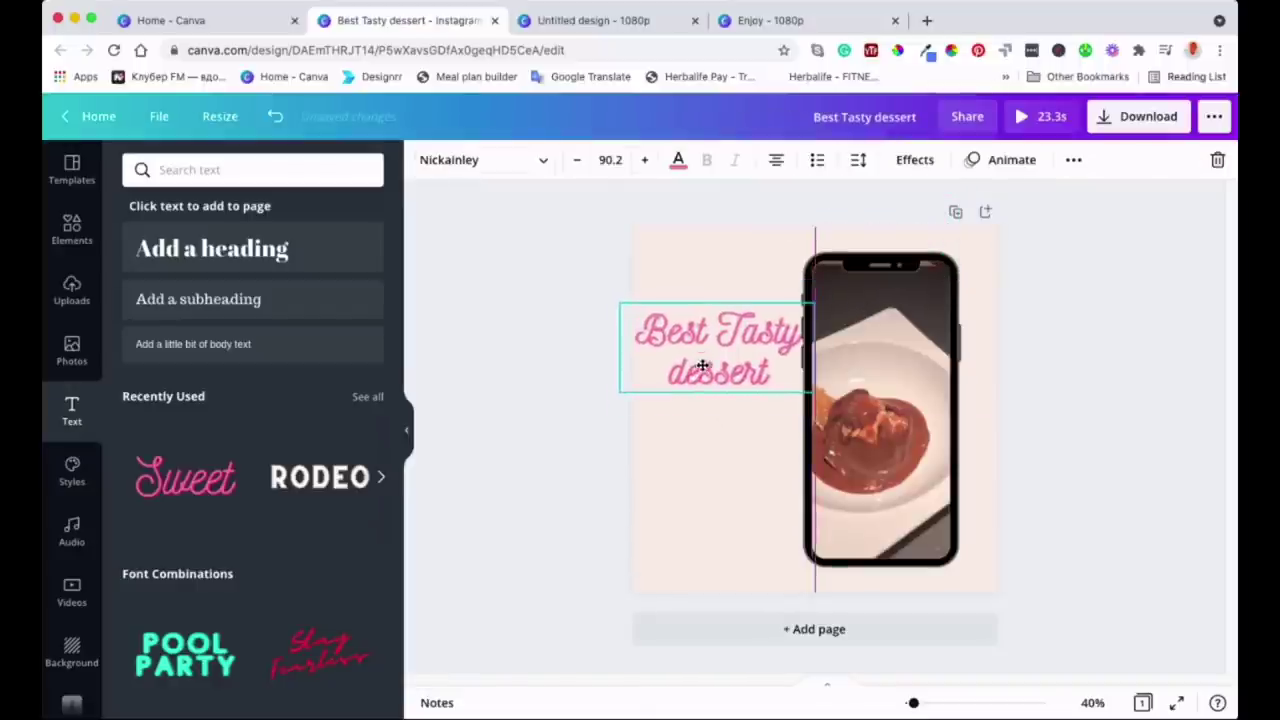
mouse_move(711, 426)
mouse_down()
mouse_move(754, 420)
mouse_move(797, 390)
mouse_move(779, 389)
mouse_up()
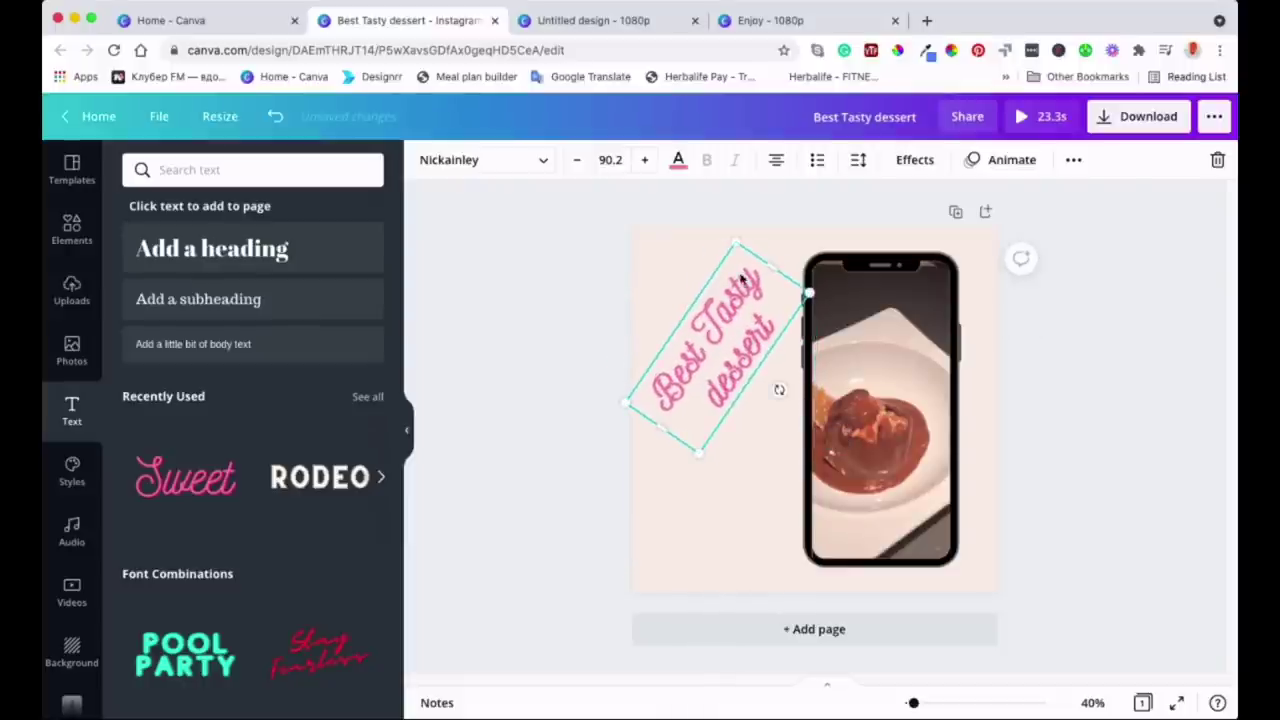
drag(735, 245, 738, 230)
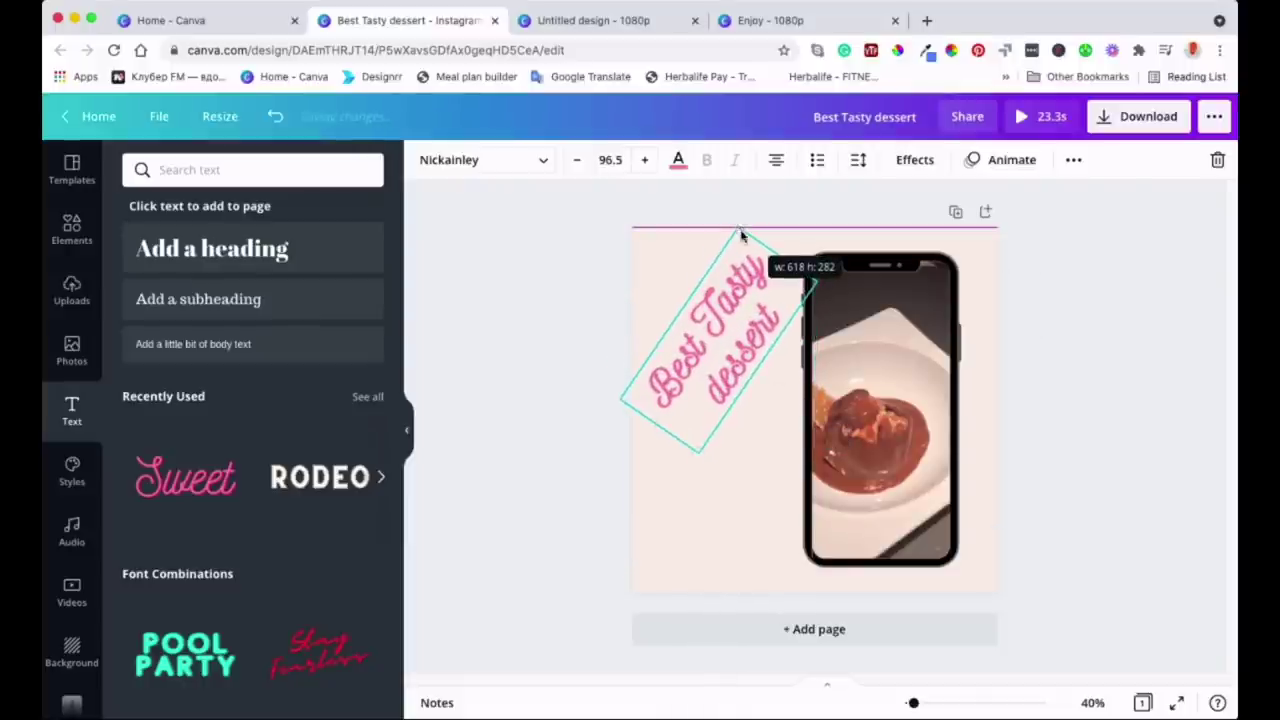
click(741, 487)
click(720, 372)
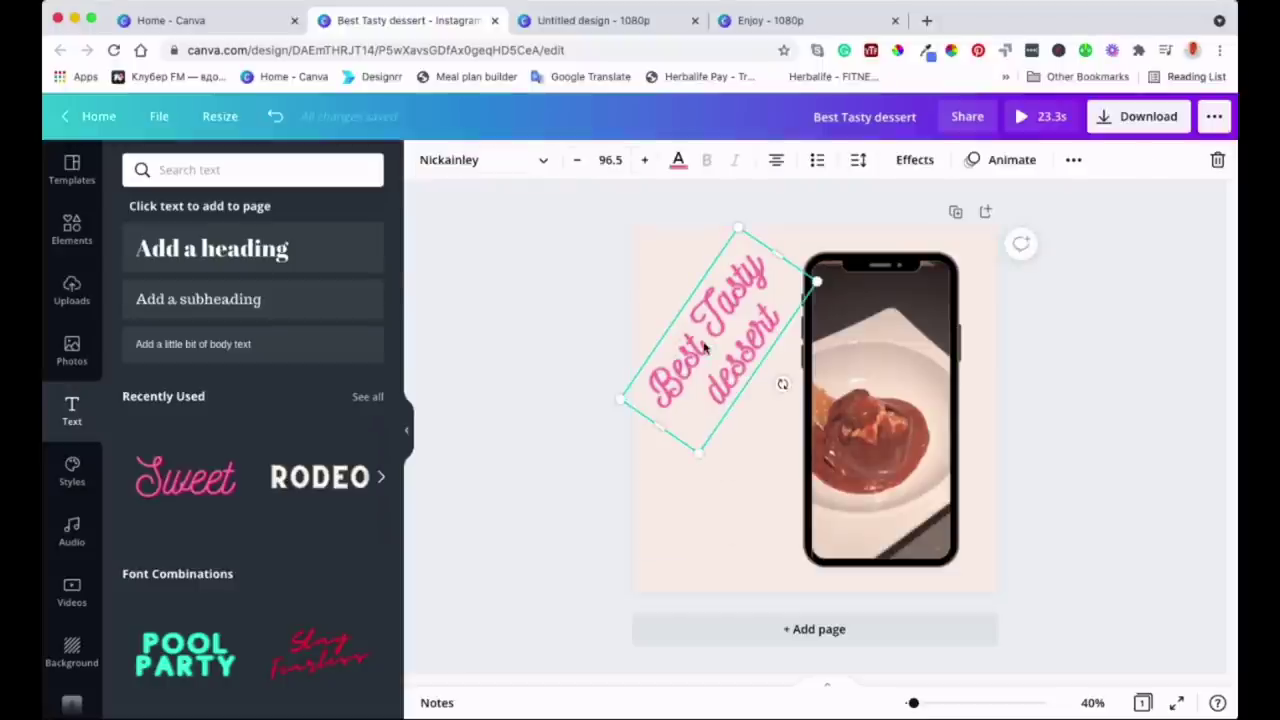
Apply the Bounce text animation to 'Best Tasty dessert'.
click(972, 161)
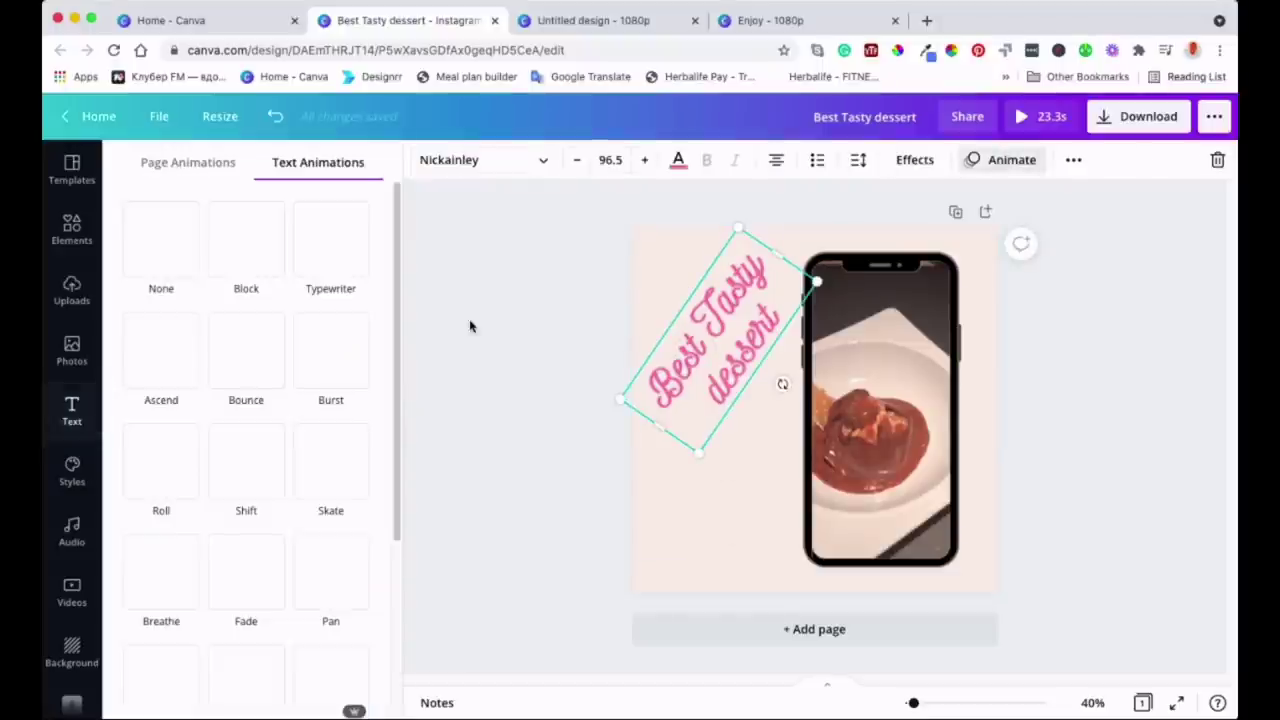
click(232, 343)
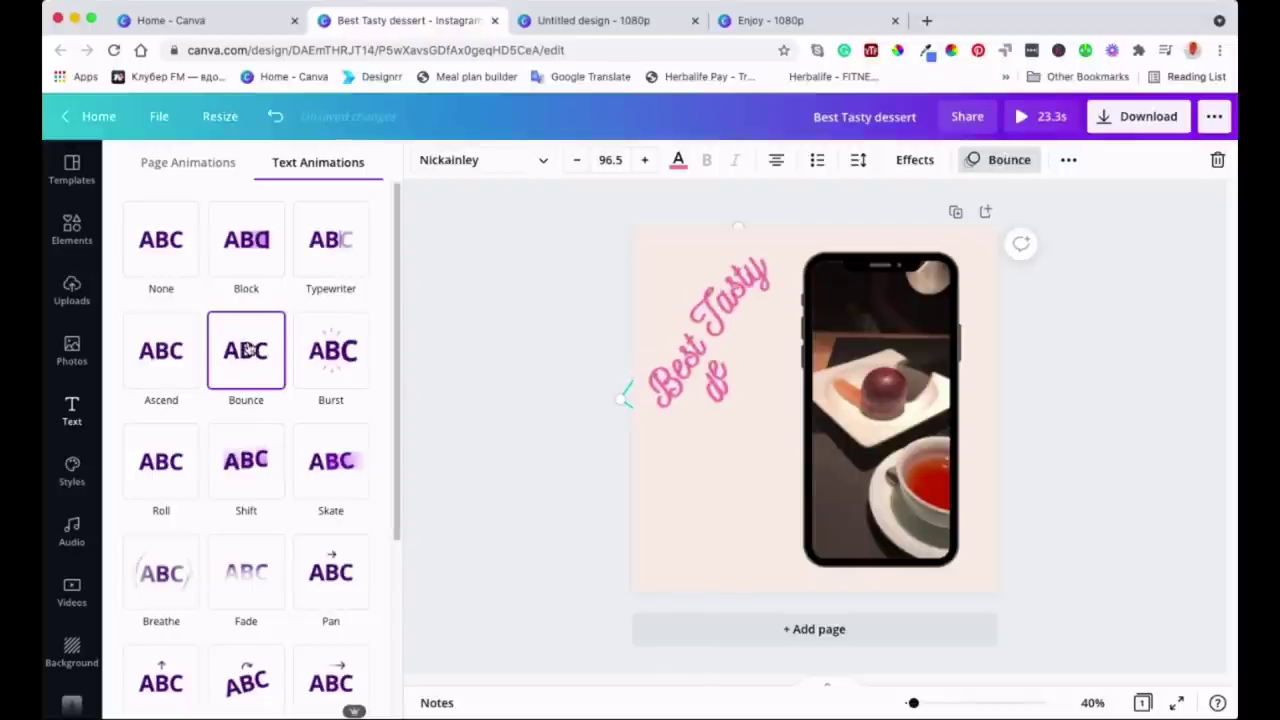
click(665, 514)
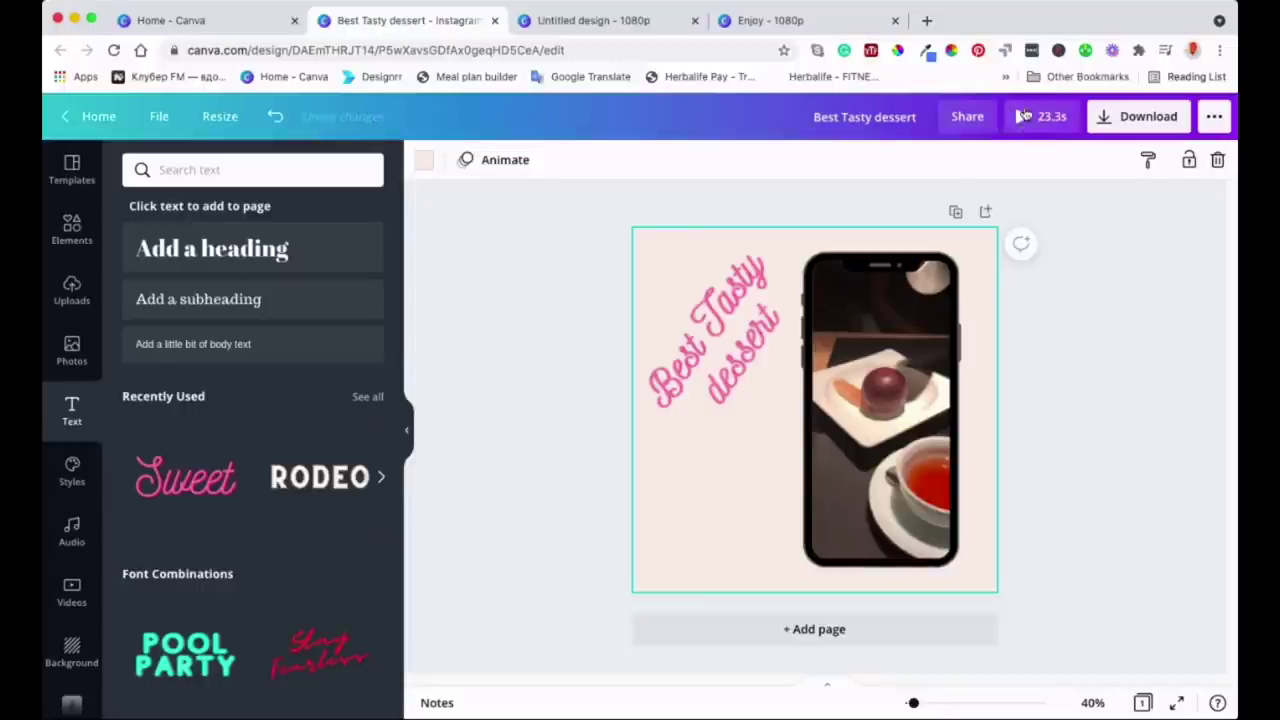
click(1020, 117)
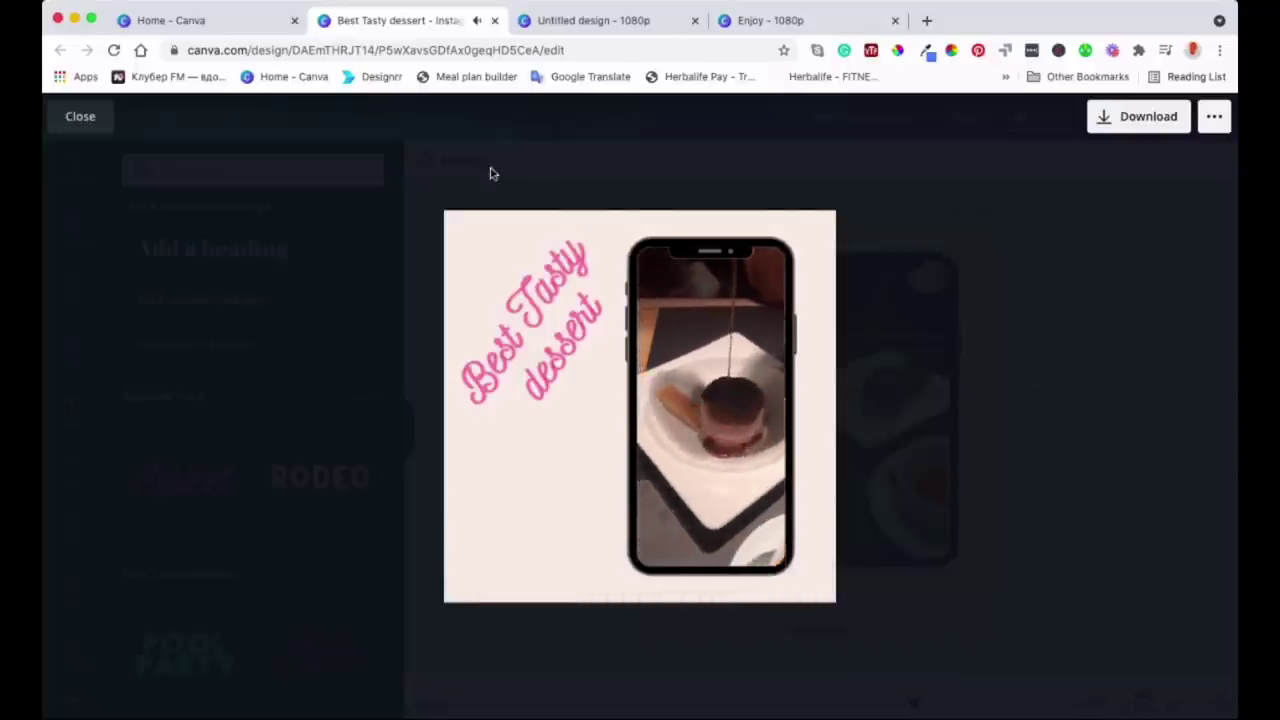
click(84, 120)
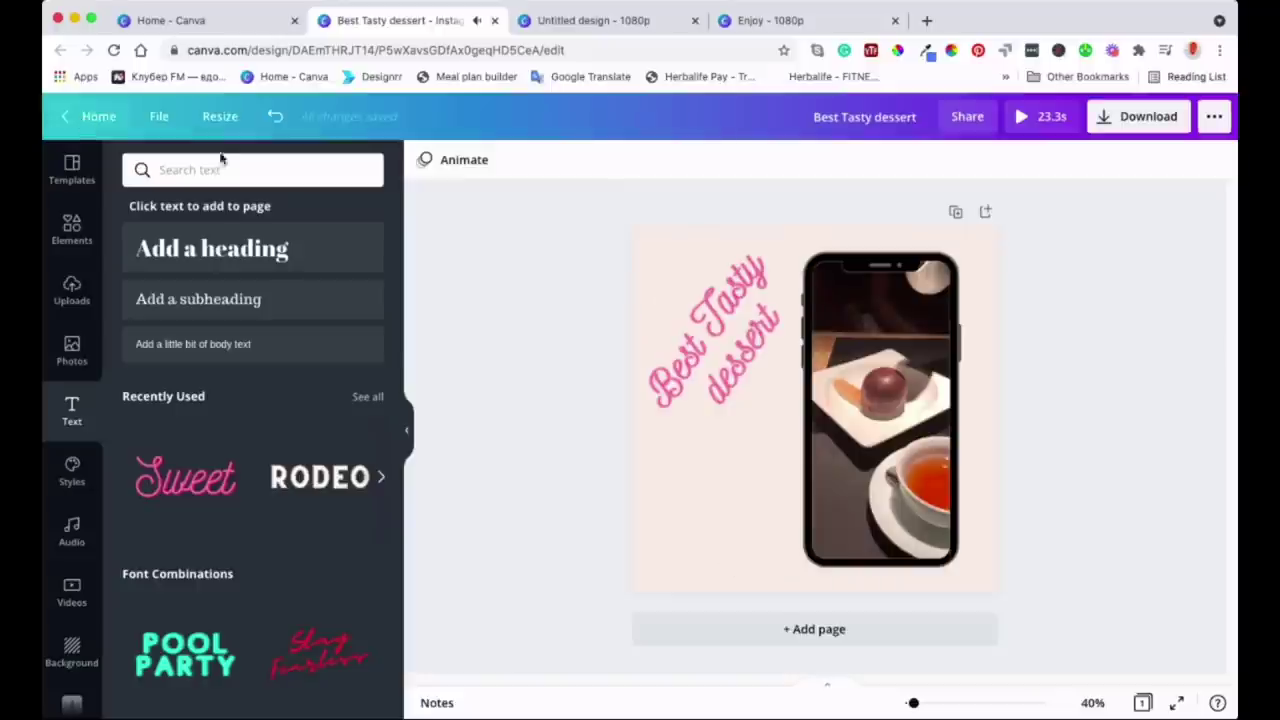
Switch to the Enjoy design and watch its full preview play through.
click(571, 21)
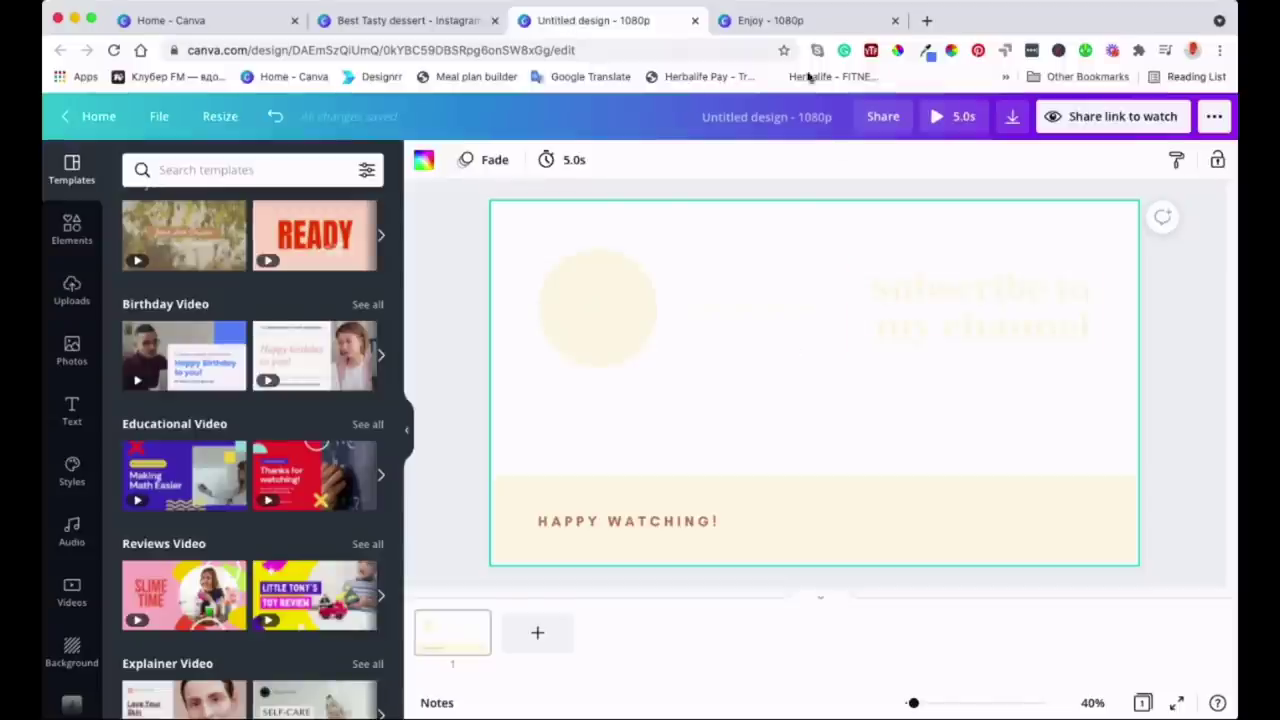
click(782, 21)
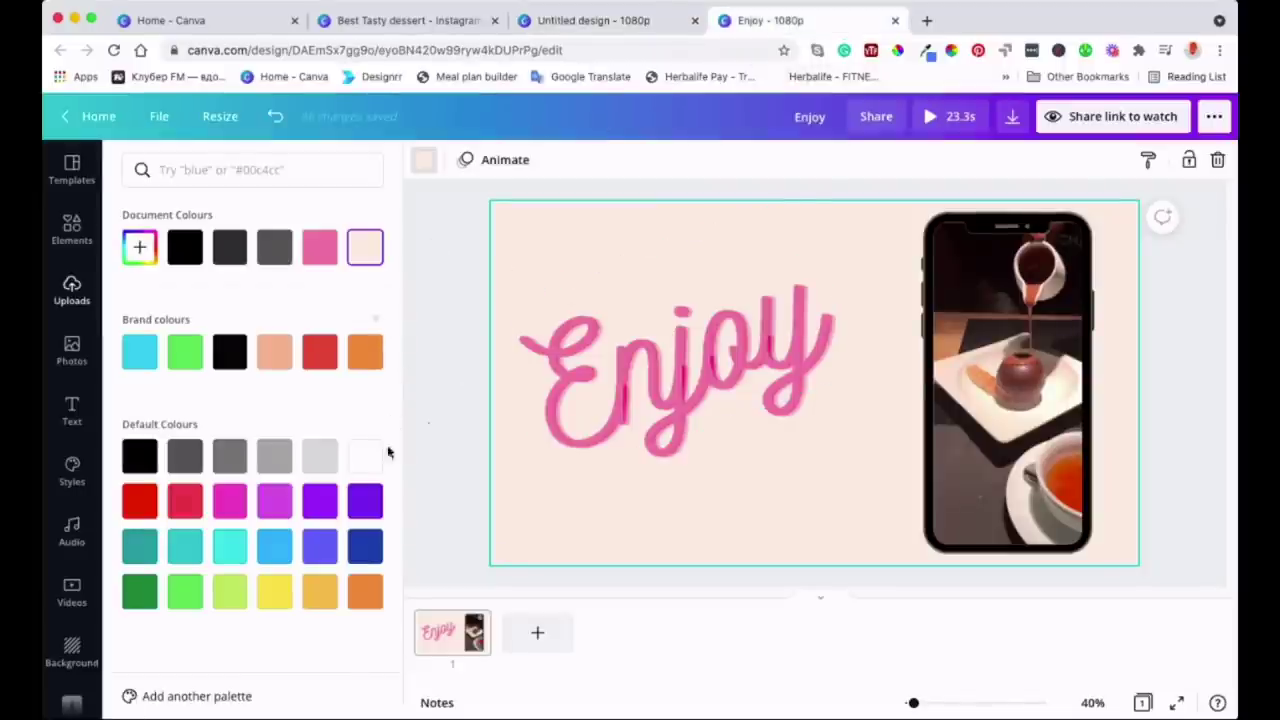
click(427, 428)
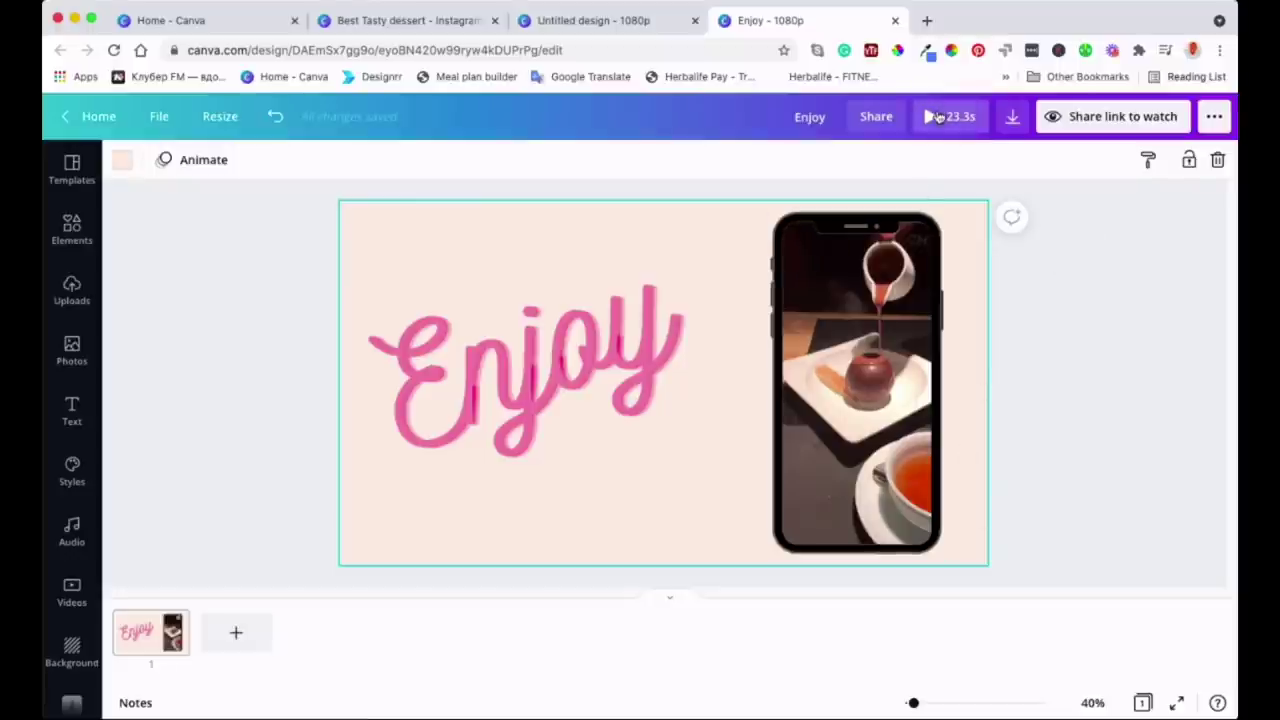
click(935, 117)
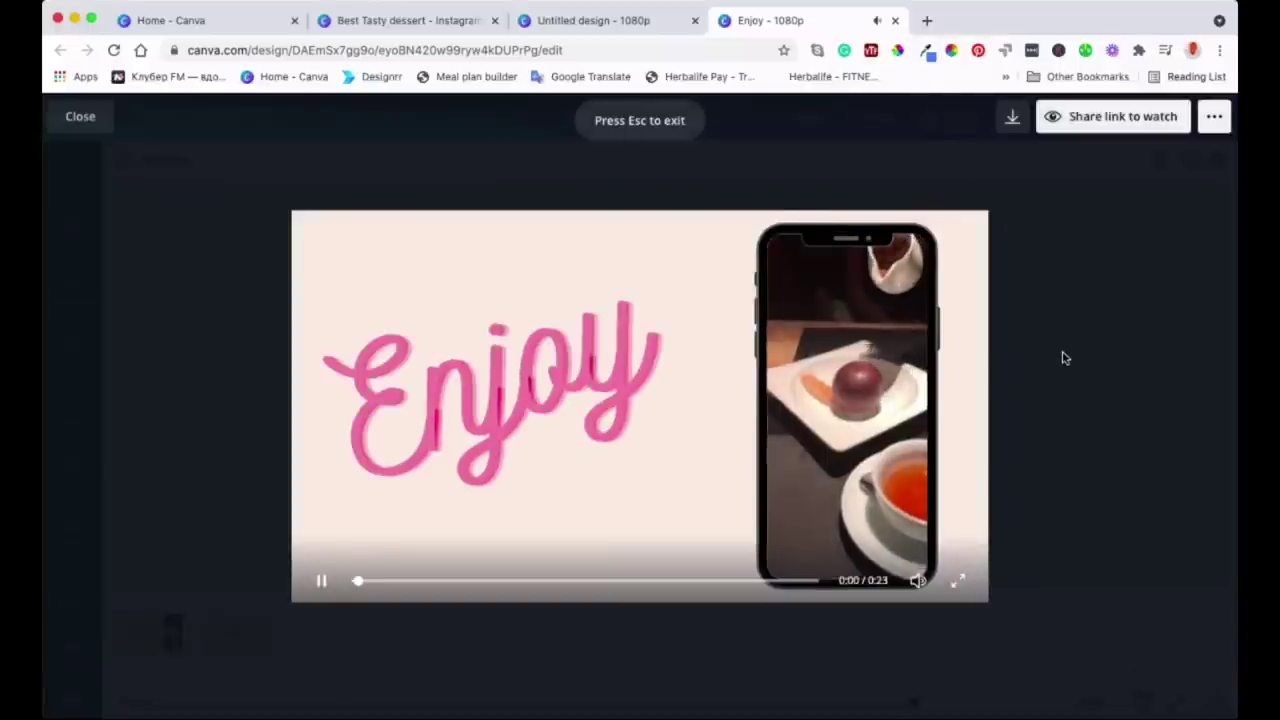
click(80, 116)
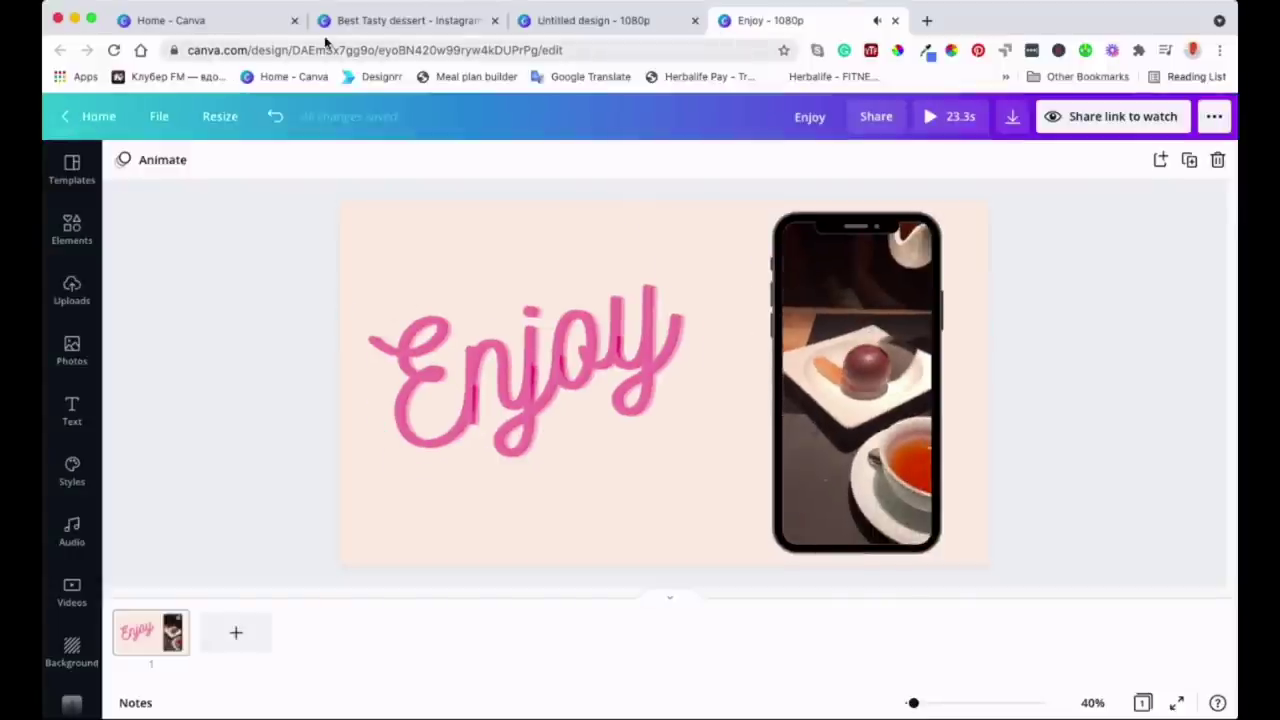
Go back to the Best Tasty dessert design's browser tab.
click(366, 22)
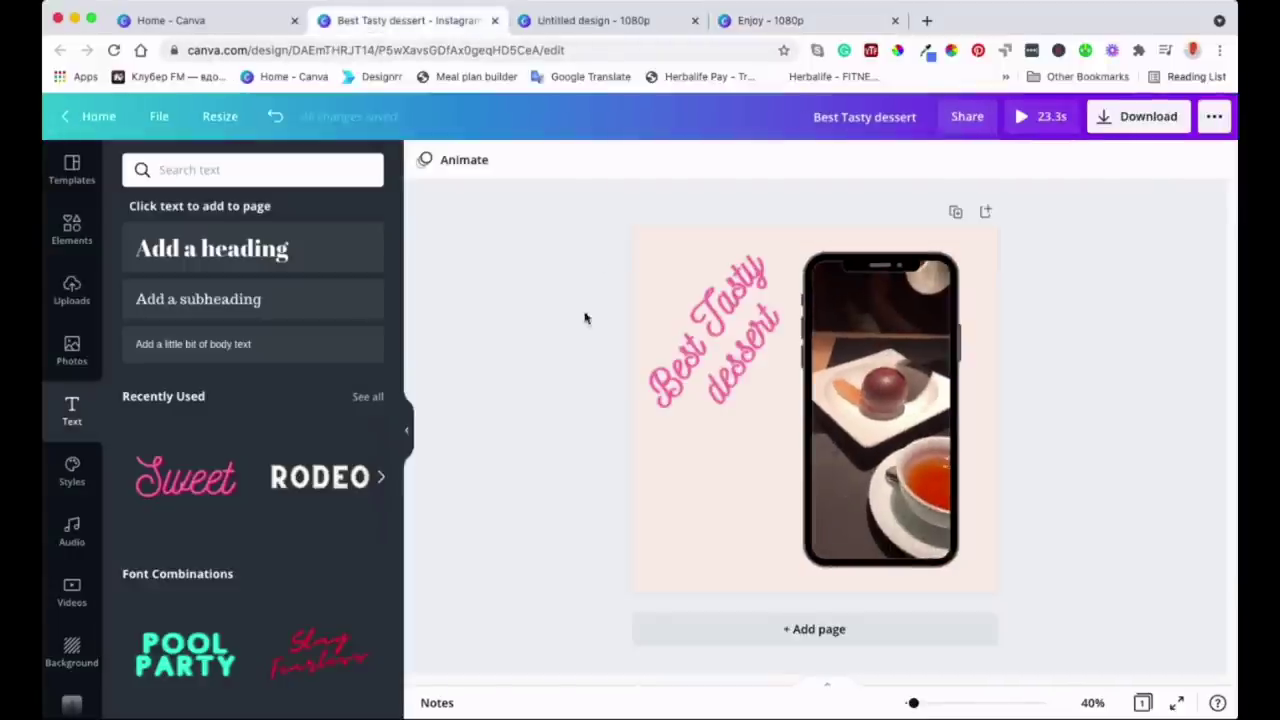